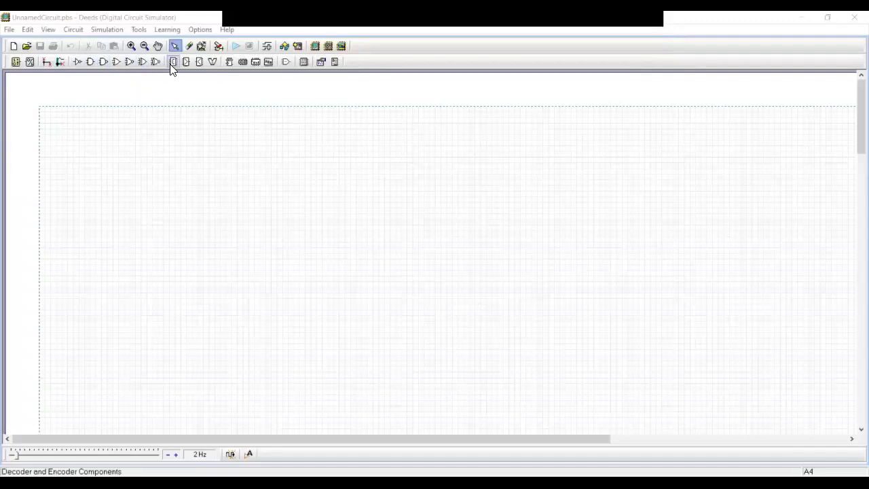
Step: Look through the available inverter, AND, NAND, OR, decoder, multiplexer and demultiplexer components
{"action": "left_click", "coordinate": [77, 62]}
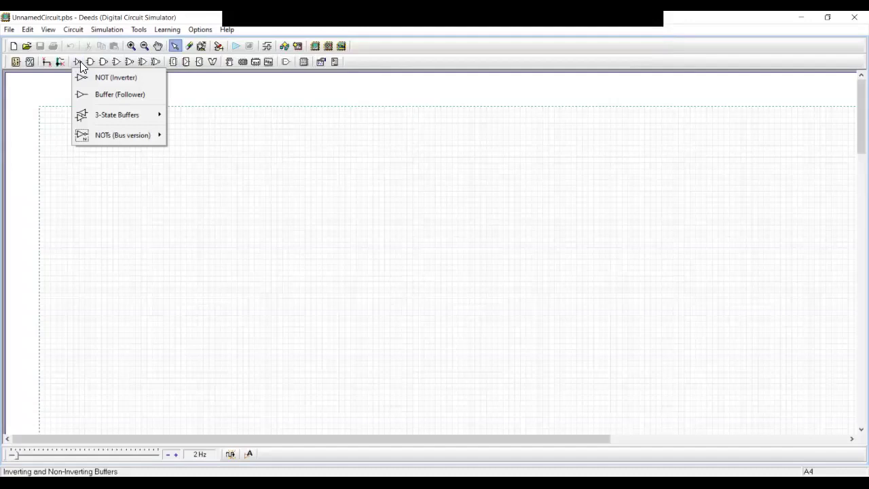
{"action": "left_click", "coordinate": [90, 61]}
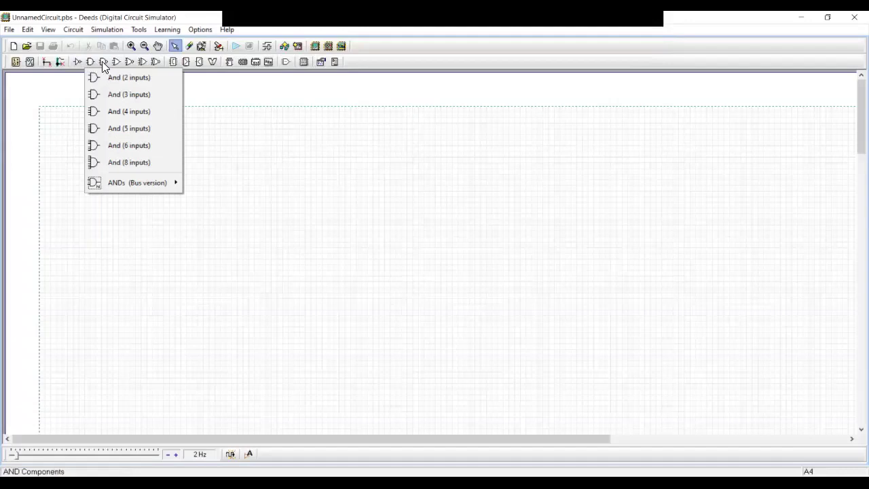
{"action": "left_click", "coordinate": [102, 61]}
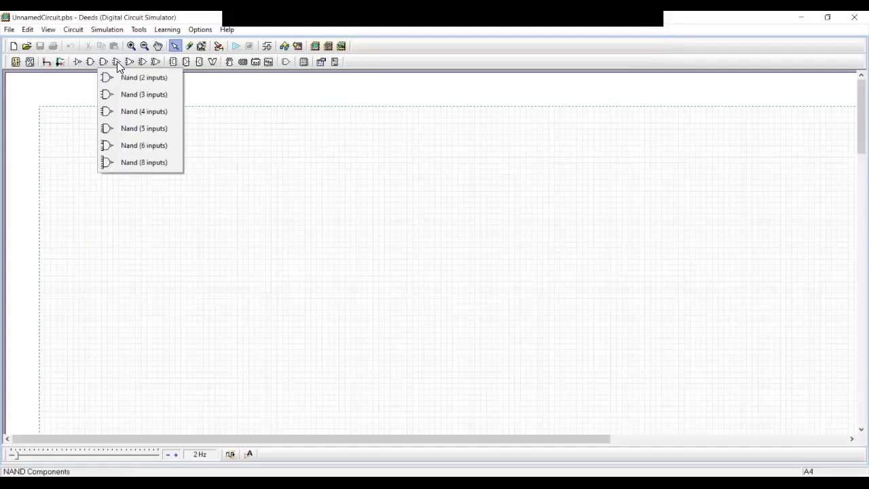
{"action": "left_click", "coordinate": [117, 61]}
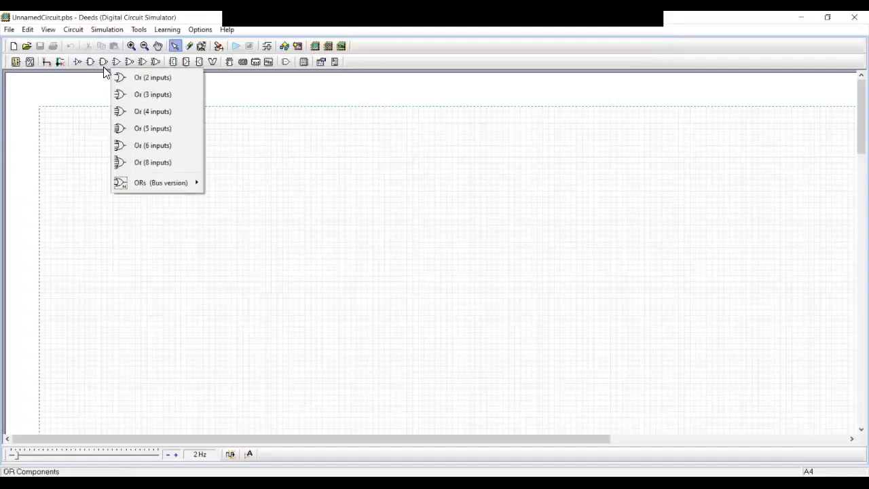
{"action": "left_click", "coordinate": [269, 143]}
{"action": "left_click", "coordinate": [173, 61]}
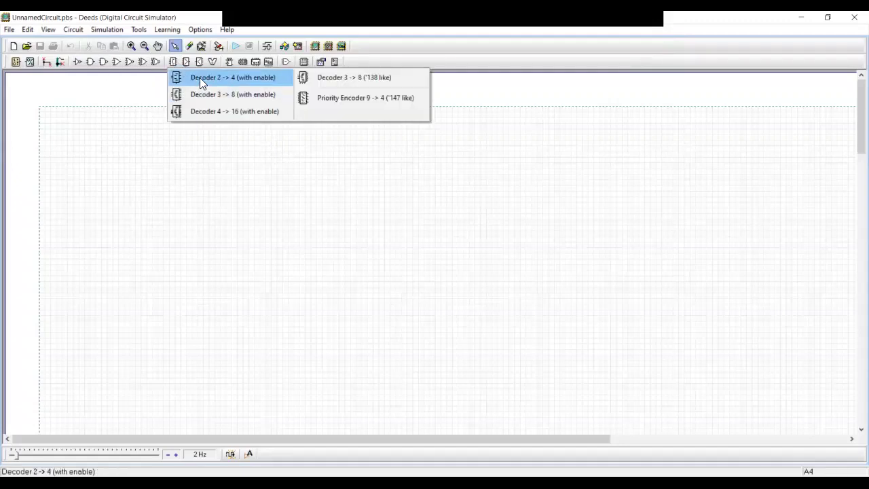
{"action": "left_click", "coordinate": [188, 61]}
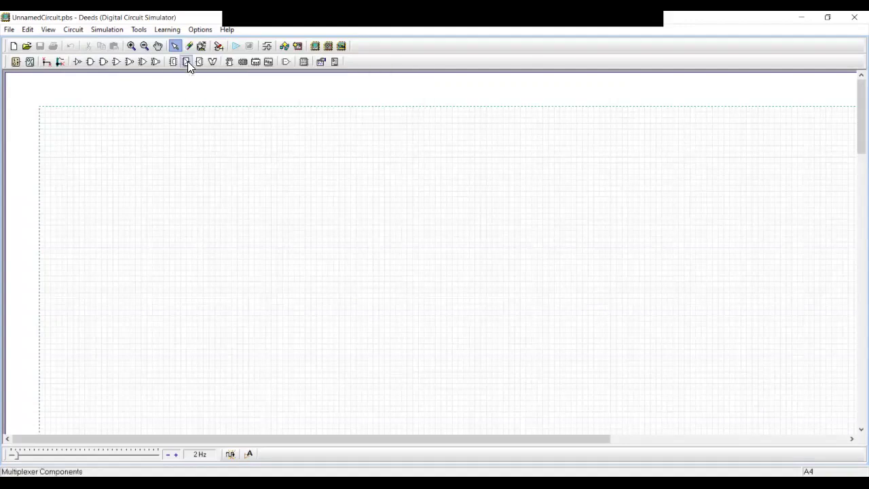
{"action": "left_click", "coordinate": [188, 65]}
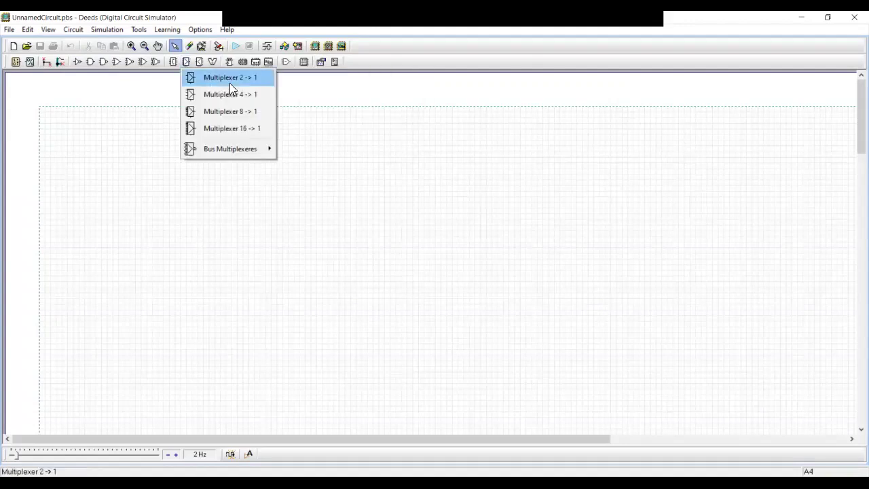
{"action": "left_click", "coordinate": [199, 62]}
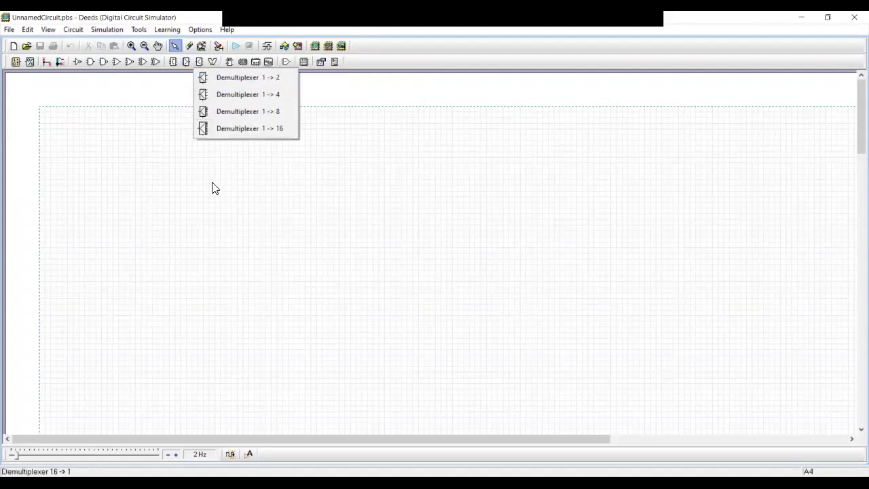
{"action": "left_click", "coordinate": [213, 188]}
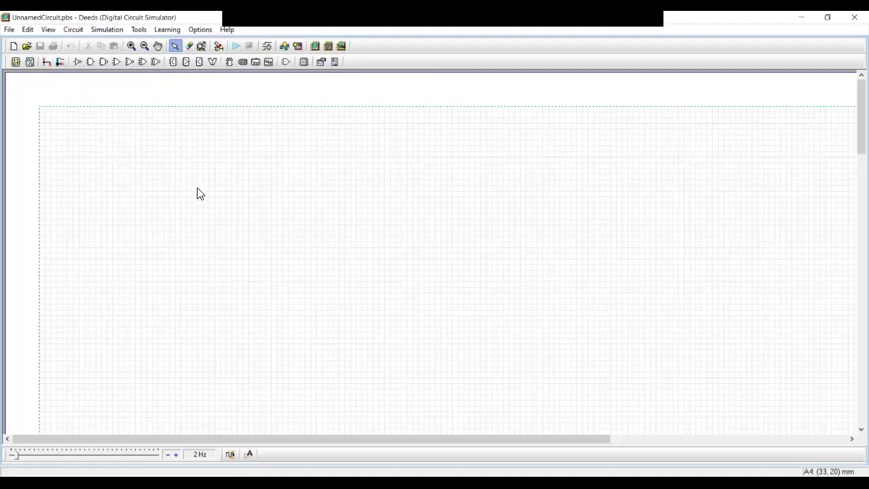
Step: Place a NOT (Inverter) gate near the upper-left corner of the sheet
{"action": "left_click", "coordinate": [77, 63]}
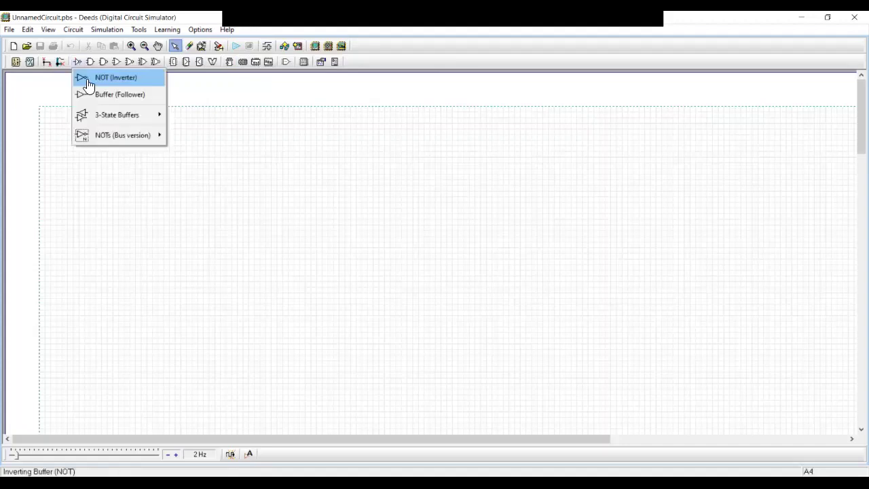
{"action": "left_click", "coordinate": [87, 79]}
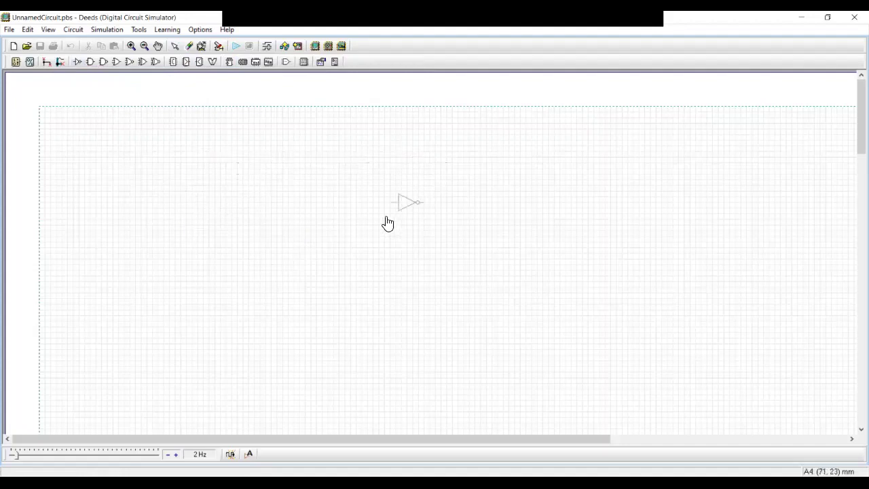
{"action": "left_click", "coordinate": [171, 161]}
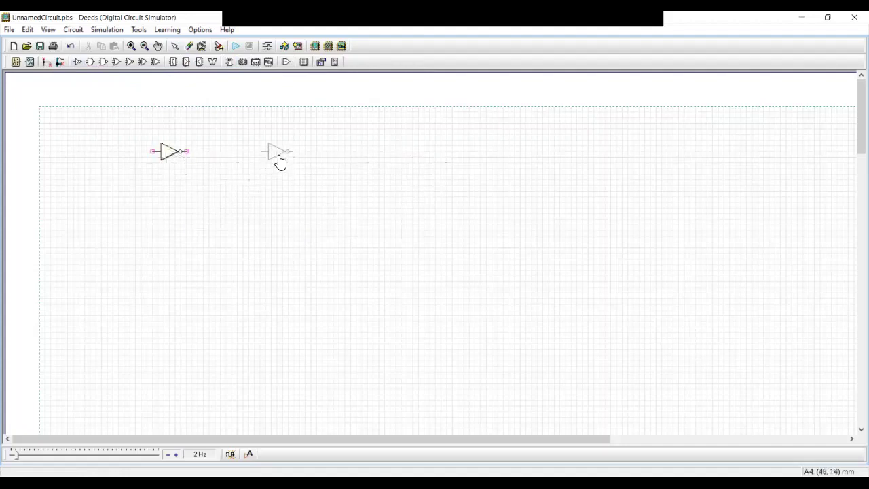
Step: Place eight more horizontal NOT gates at scattered spots across the upper part of the sheet
{"action": "left_click", "coordinate": [280, 161]}
{"action": "left_click", "coordinate": [416, 171]}
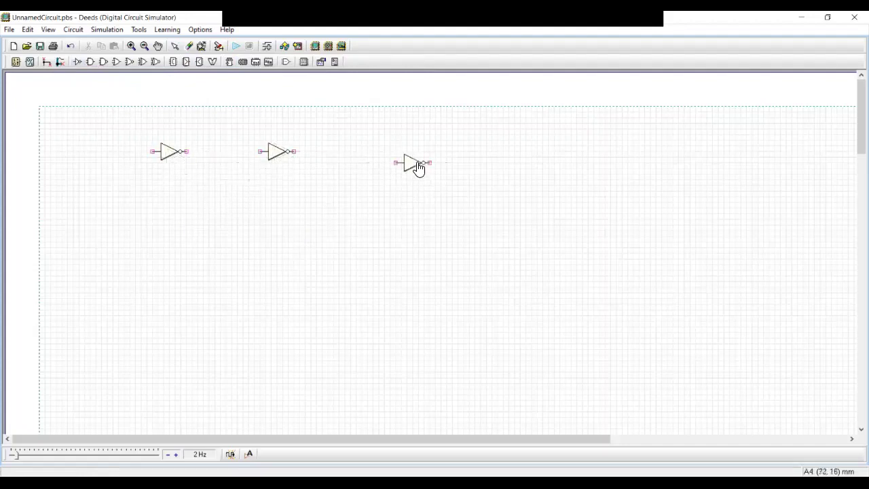
{"action": "left_click", "coordinate": [483, 221]}
{"action": "left_click", "coordinate": [408, 233]}
{"action": "left_click", "coordinate": [324, 243]}
{"action": "left_click", "coordinate": [308, 210]}
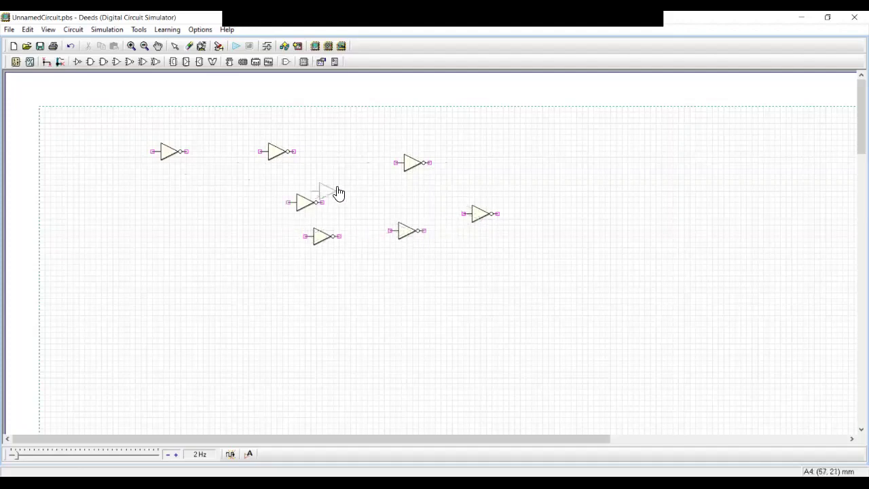
{"action": "left_click", "coordinate": [353, 193]}
{"action": "left_click", "coordinate": [399, 204]}
Step: Rotate the NOT gate to point downward, place two copies side by side, and try further rotations before ending placement
{"action": "right_click", "coordinate": [375, 135]}
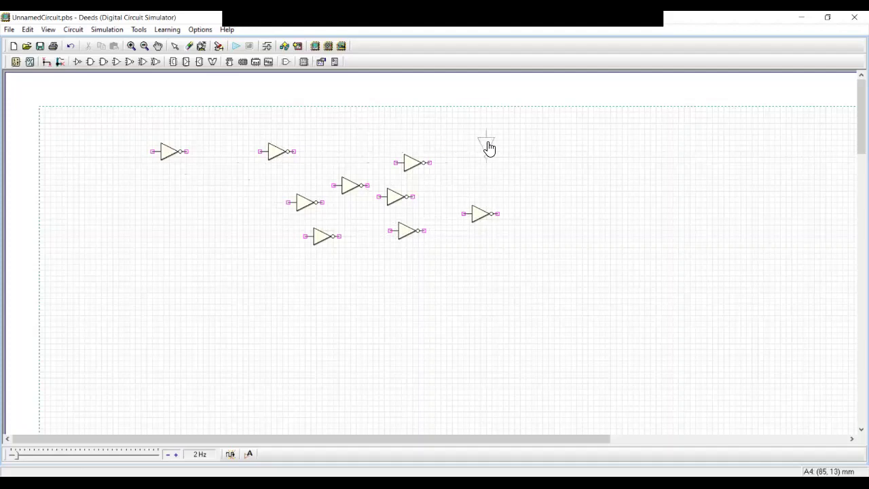
{"action": "left_click", "coordinate": [487, 143]}
{"action": "left_click", "coordinate": [537, 144]}
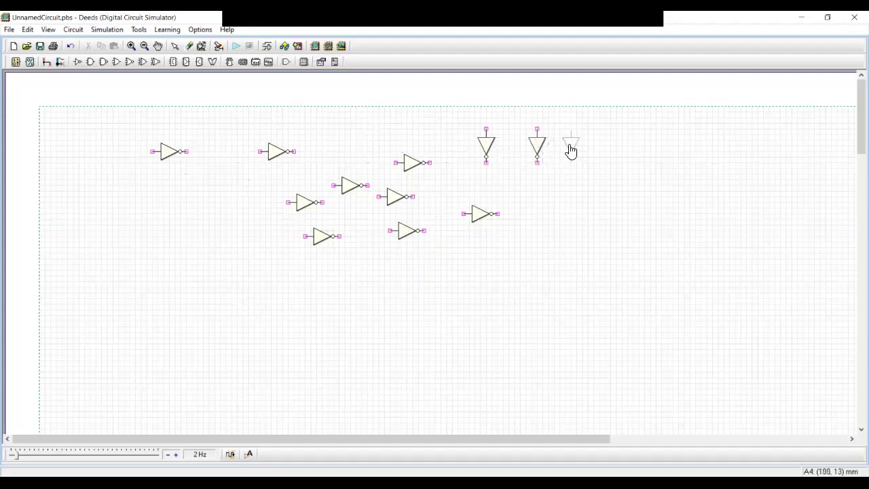
{"action": "right_click", "coordinate": [571, 148]}
{"action": "right_click", "coordinate": [571, 148]}
{"action": "right_click", "coordinate": [571, 148]}
{"action": "right_click", "coordinate": [571, 148]}
{"action": "right_click", "coordinate": [571, 148]}
{"action": "key", "text": "Escape"}
Step: Delete all the extra NOT gates, keeping only the first one placed
{"action": "left_click_drag", "start_coordinate": [247, 112], "coordinate": [580, 295]}
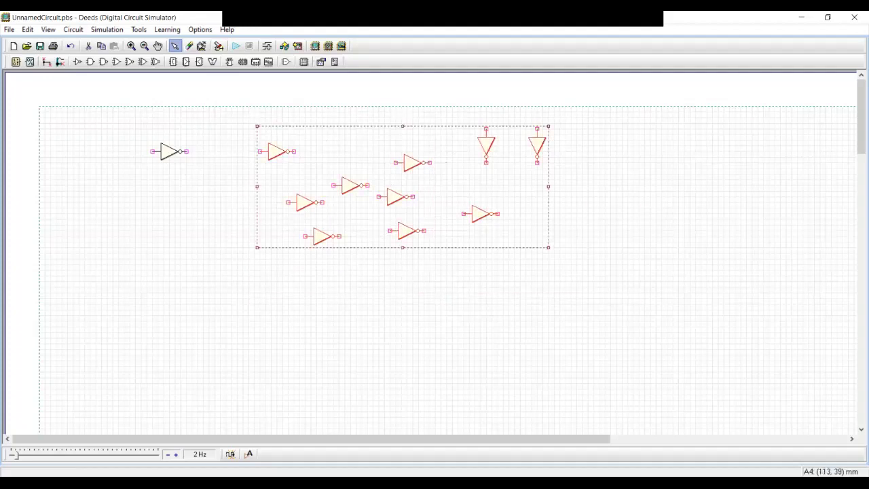
{"action": "key", "text": "Delete"}
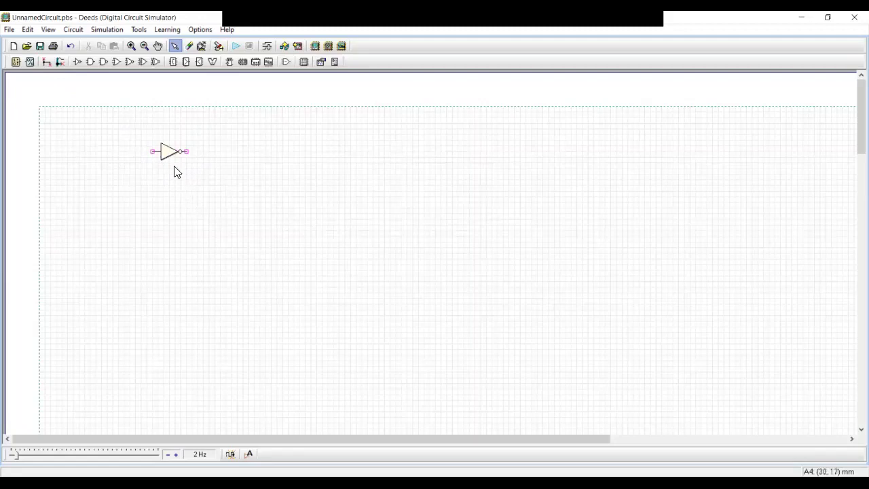
Step: Place an input switch in line before the NOT gate, labelled Input, with its initial value set to Low
{"action": "left_click", "coordinate": [16, 66]}
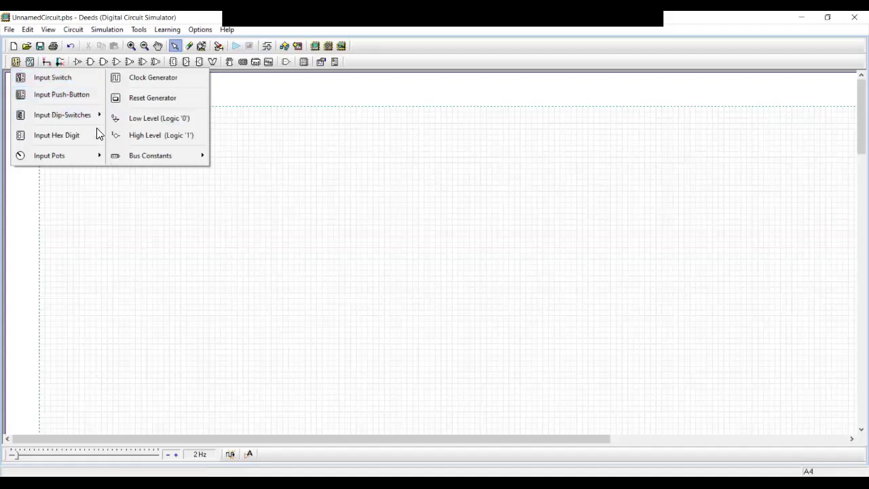
{"action": "mouse_move", "coordinate": [81, 119]}
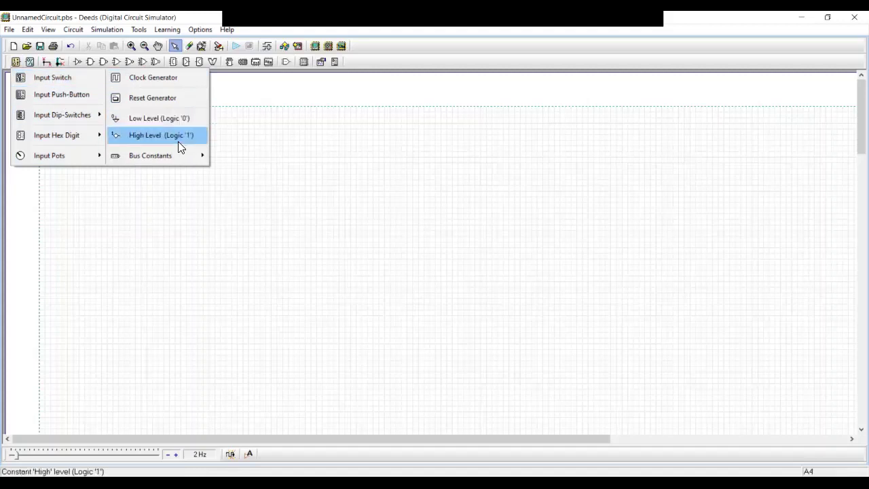
{"action": "left_click", "coordinate": [60, 79]}
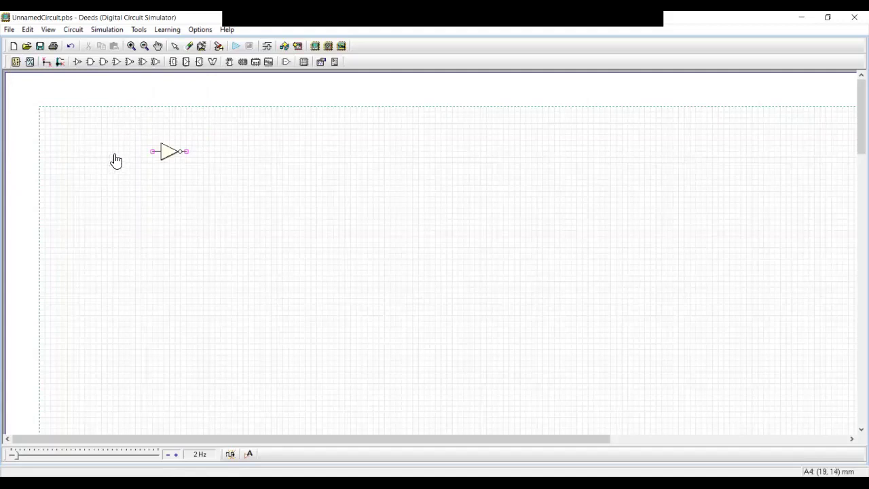
{"action": "left_click", "coordinate": [116, 160]}
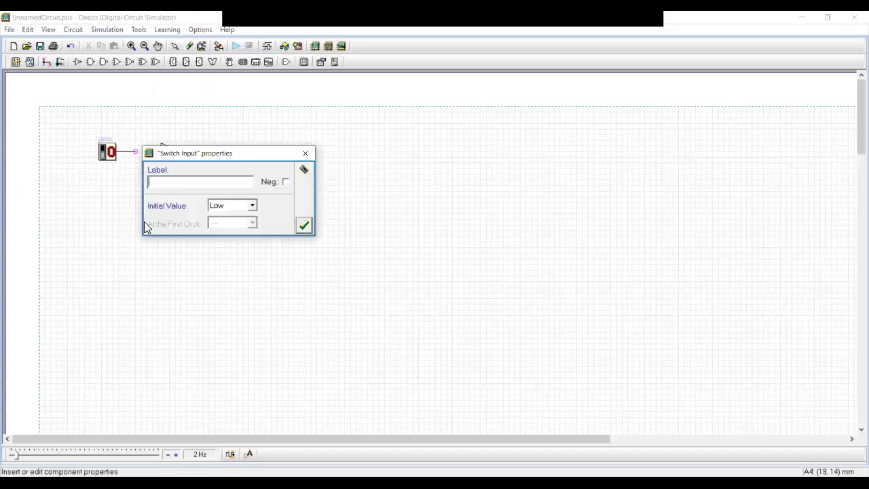
{"action": "type", "text": "Input"}
{"action": "left_click", "coordinate": [251, 207]}
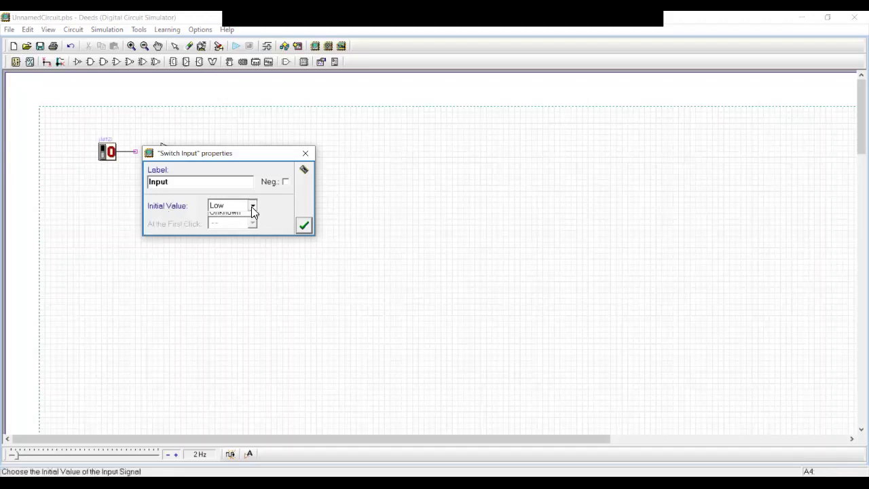
{"action": "left_click", "coordinate": [253, 215]}
{"action": "left_click", "coordinate": [304, 227]}
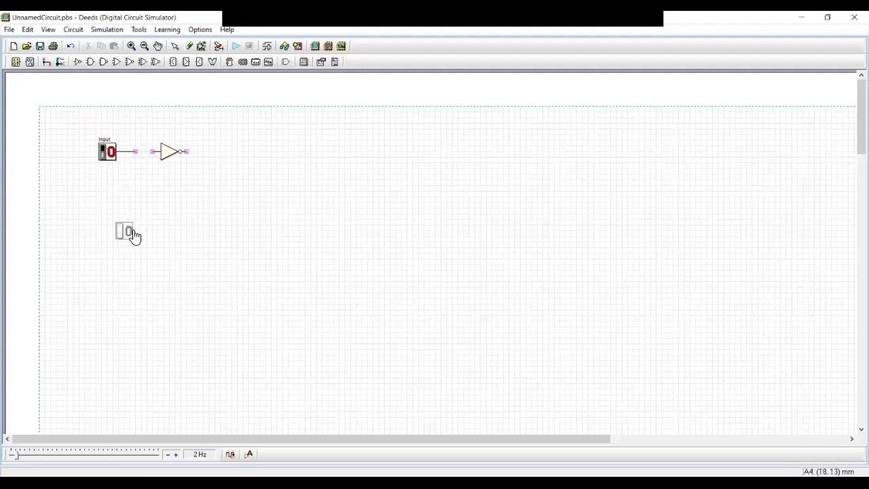
{"action": "left_click", "coordinate": [108, 150]}
{"action": "left_click", "coordinate": [106, 152]}
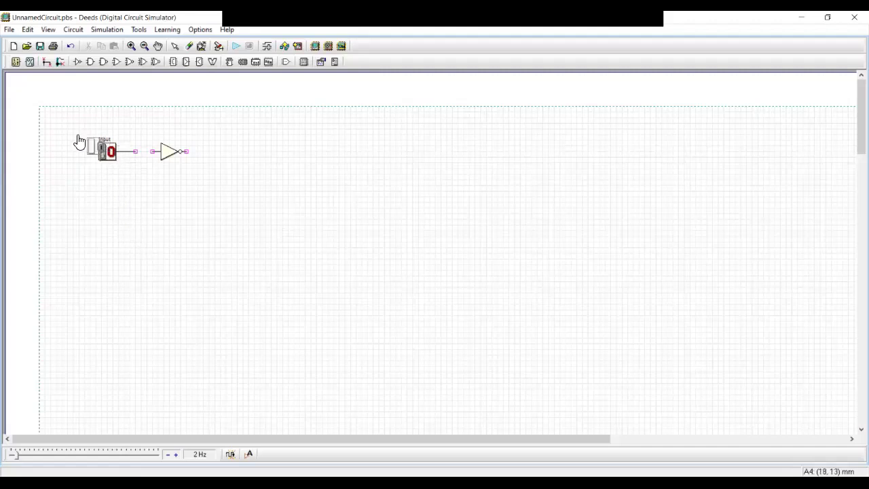
Step: Place a one-bit output in line after the NOT gate and label it Output
{"action": "left_click", "coordinate": [31, 61]}
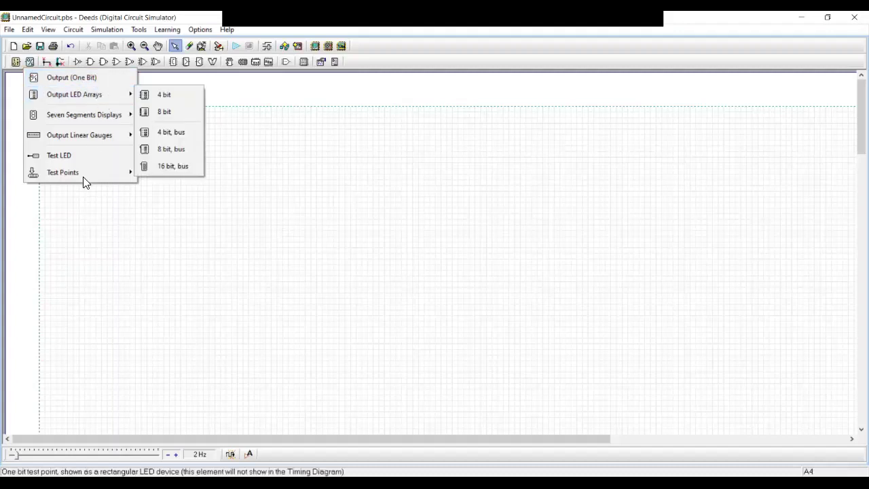
{"action": "left_click", "coordinate": [71, 78]}
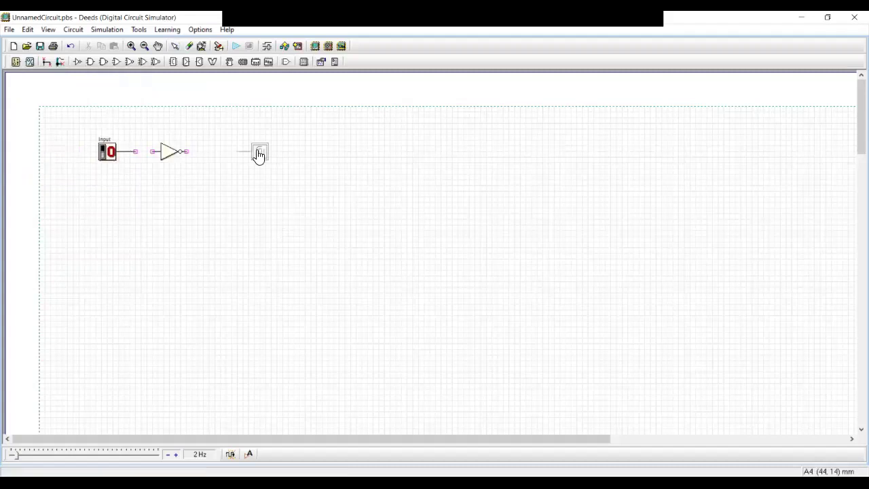
{"action": "left_click", "coordinate": [243, 158]}
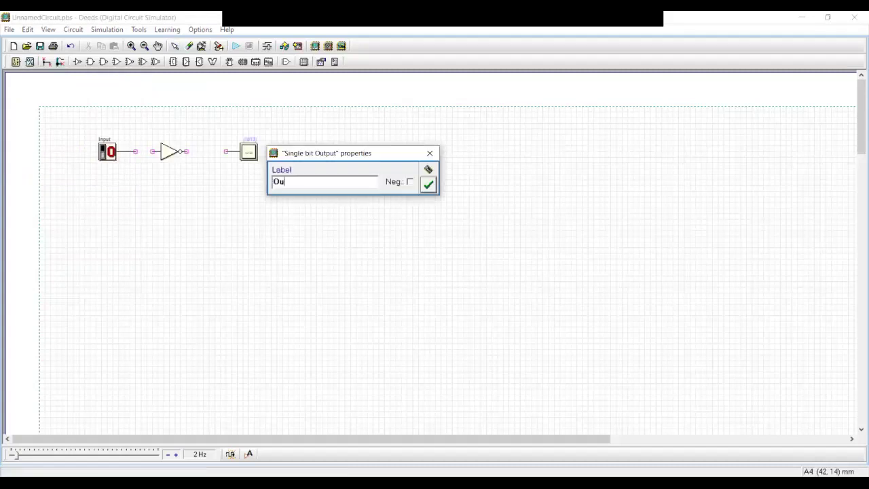
{"action": "type", "text": "Output"}
{"action": "left_click", "coordinate": [428, 183]}
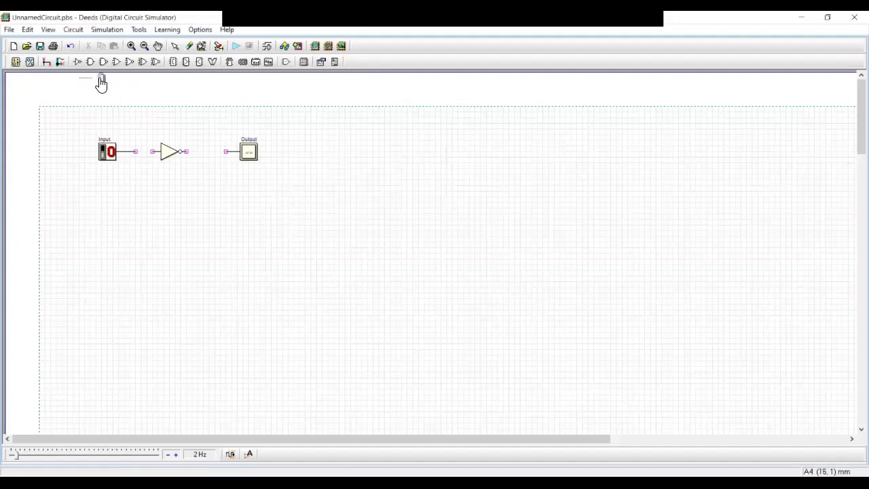
Step: Place a Test LED directly below the one-bit output
{"action": "left_click", "coordinate": [31, 63]}
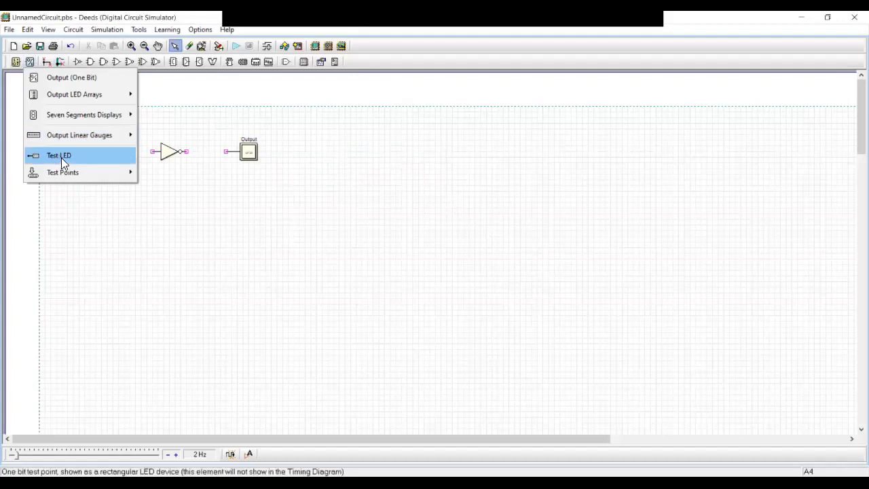
{"action": "left_click", "coordinate": [61, 158]}
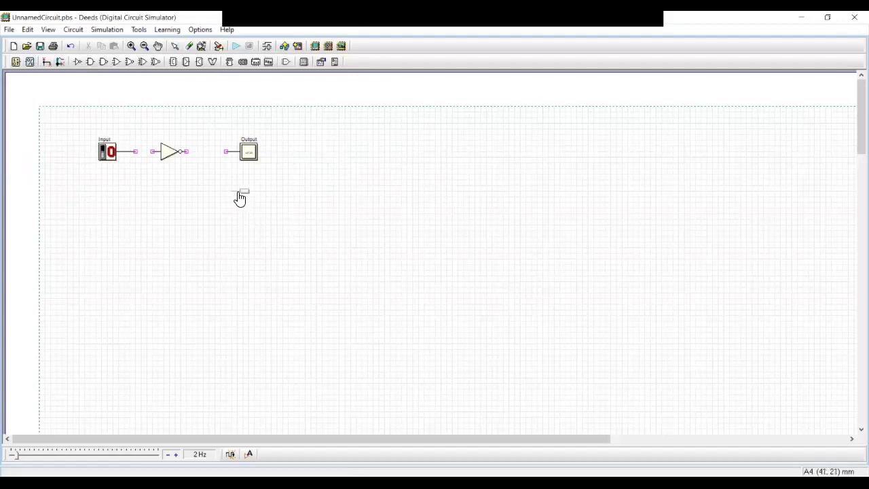
{"action": "left_click", "coordinate": [237, 196]}
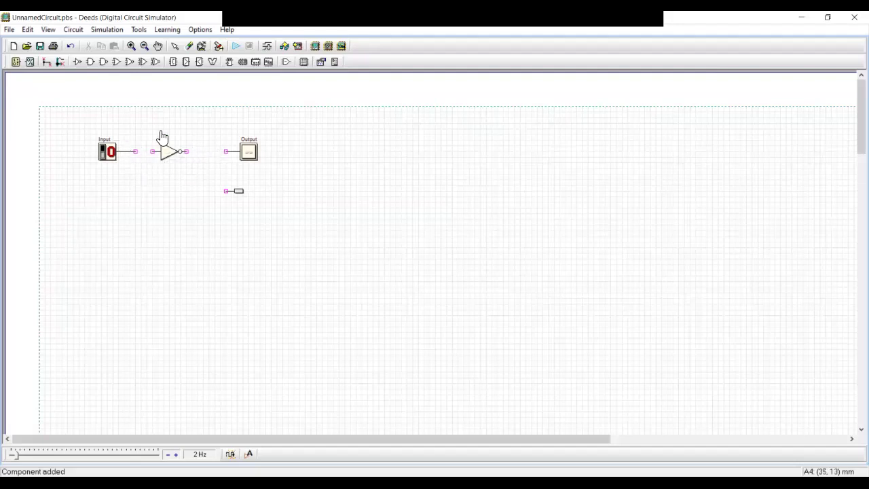
Step: Wire the input switch to the NOT gate, and the gate's output to both the one-bit output and the Test LED
{"action": "left_click", "coordinate": [46, 62]}
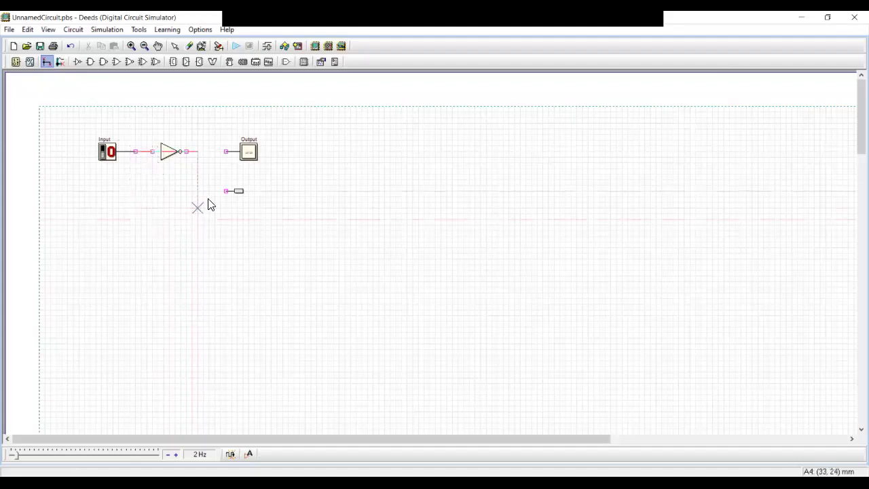
{"action": "left_click_drag", "start_coordinate": [136, 152], "coordinate": [152, 157]}
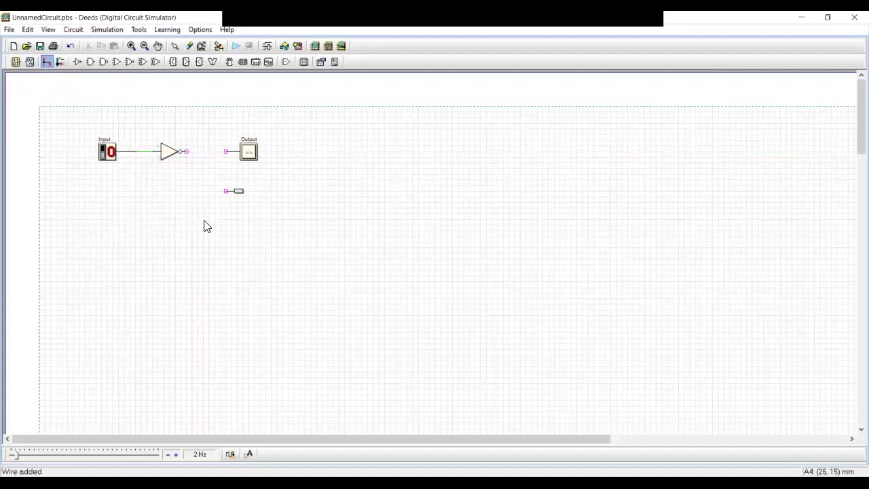
{"action": "left_click_drag", "start_coordinate": [203, 225], "coordinate": [178, 234]}
{"action": "left_click_drag", "start_coordinate": [187, 155], "coordinate": [270, 171]}
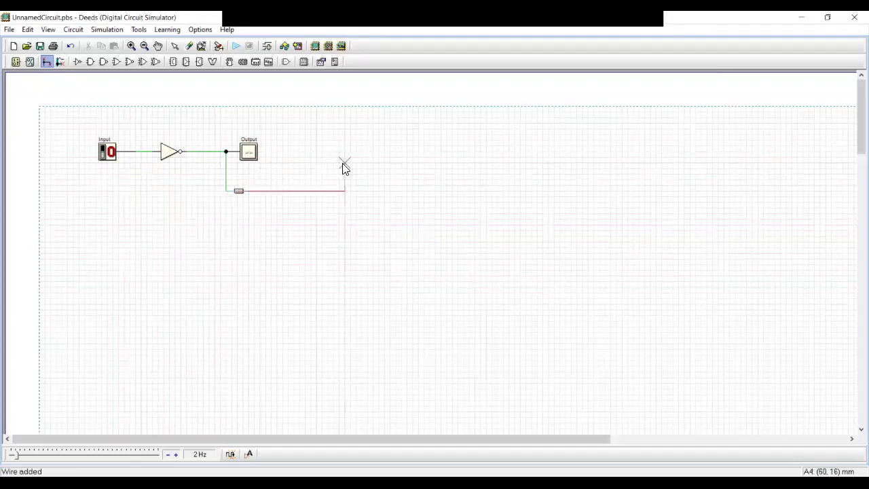
Step: Finish the wiring and save the circuit to the Desktop as UnnamedCircuit to start the interactive animation
{"action": "right_click", "coordinate": [217, 315]}
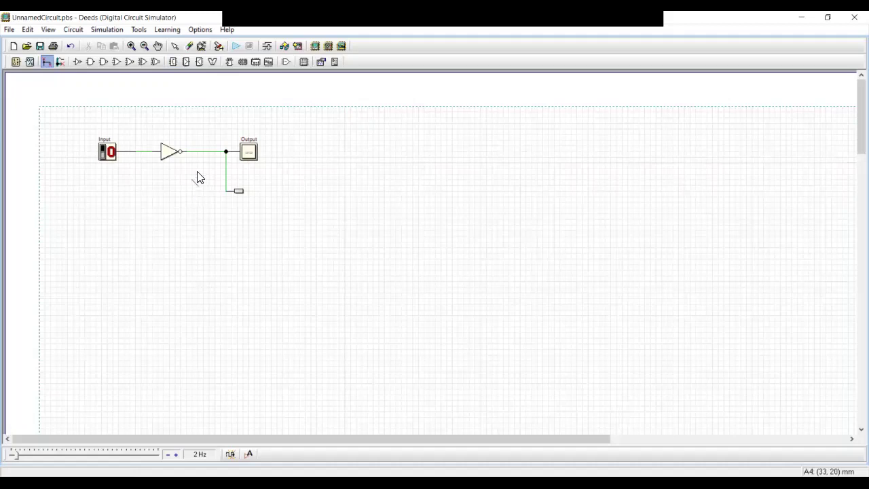
{"action": "left_click", "coordinate": [175, 47]}
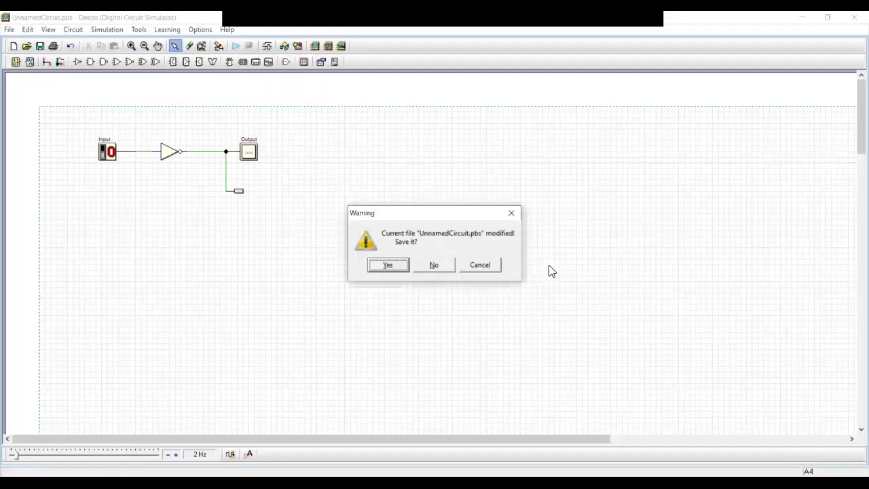
{"action": "left_click", "coordinate": [399, 267]}
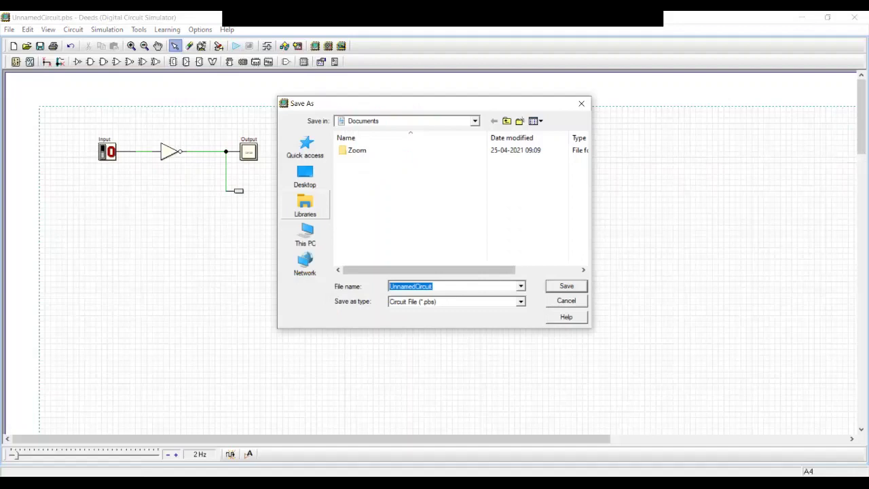
{"action": "left_click", "coordinate": [305, 178]}
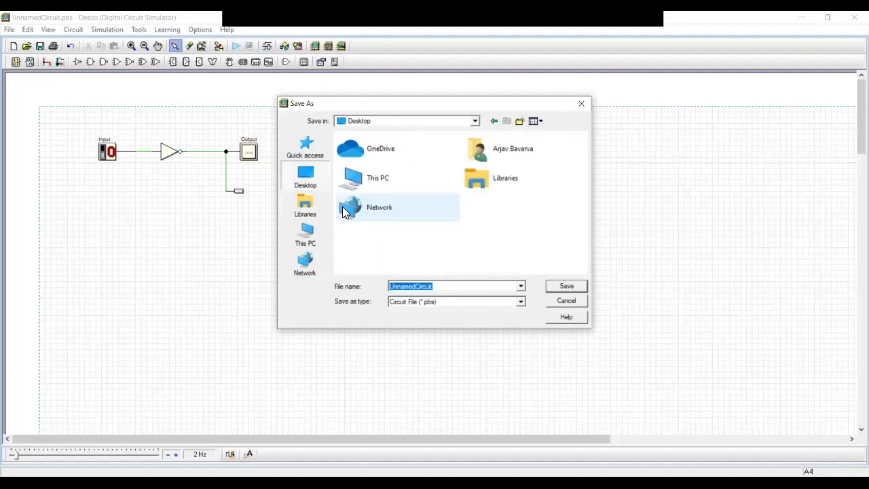
{"action": "left_click", "coordinate": [563, 286]}
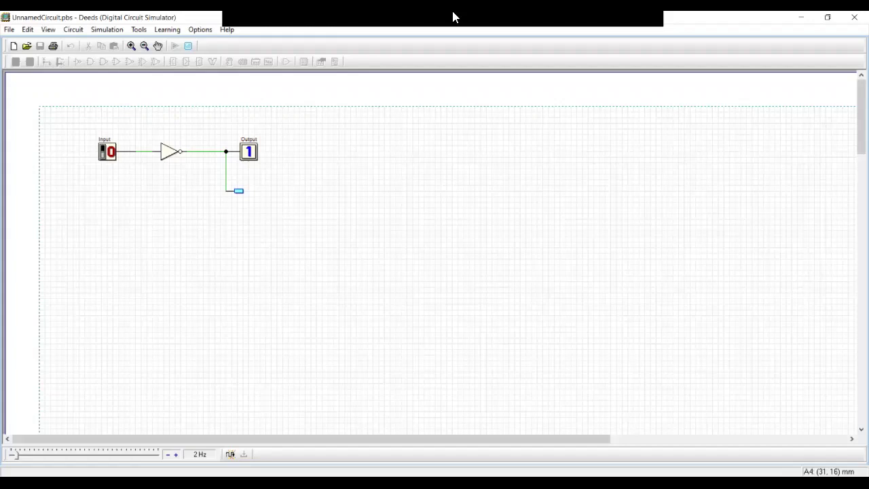
Step: Toggle the input switch between 0 and 1 several times to test how the NOT gate's output responds
{"action": "left_click", "coordinate": [111, 157]}
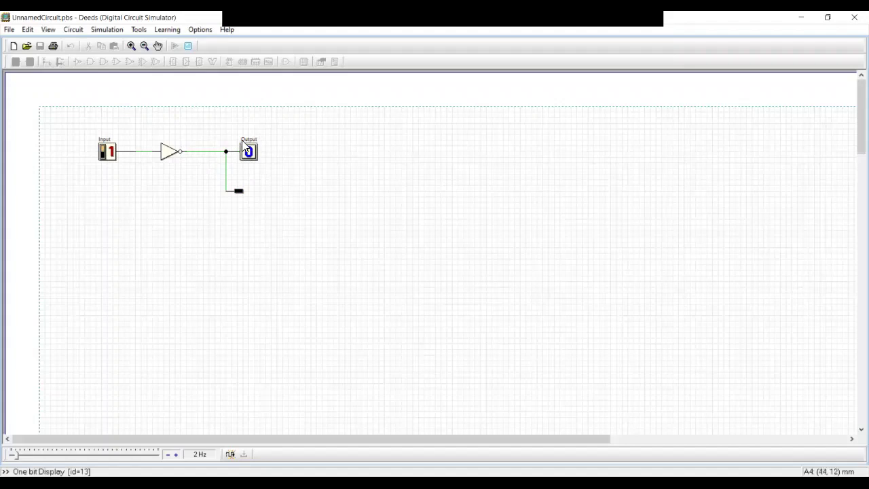
{"action": "left_click", "coordinate": [103, 157]}
{"action": "left_click", "coordinate": [103, 157]}
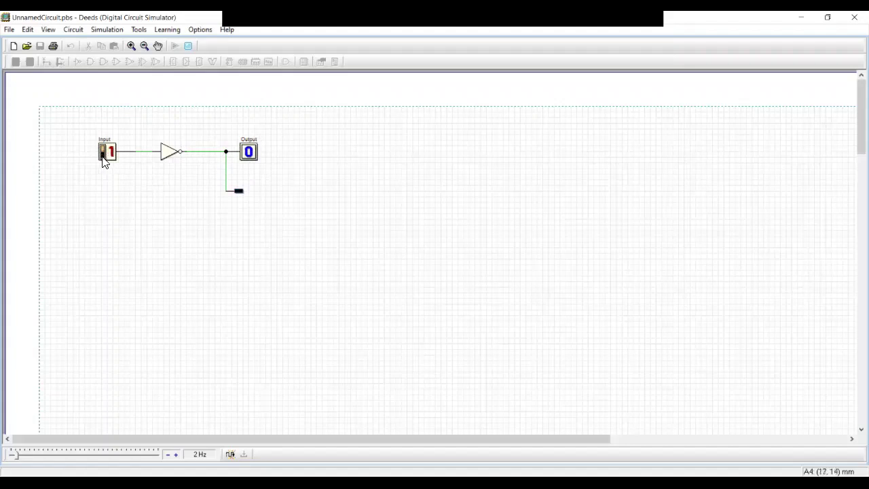
{"action": "left_click", "coordinate": [102, 156]}
{"action": "left_click", "coordinate": [102, 157]}
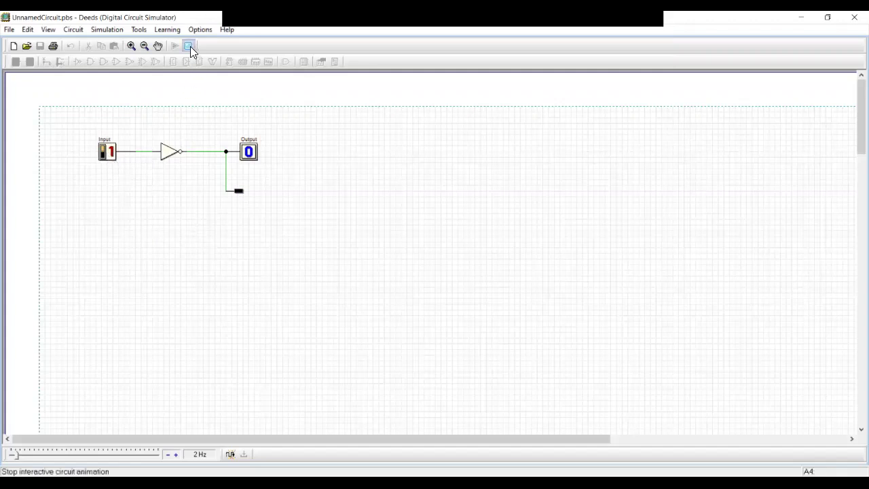
Step: Place a two-input AND gate beside the NOT circuit, with two unlabelled input switches one above the other before it
{"action": "left_click", "coordinate": [91, 61]}
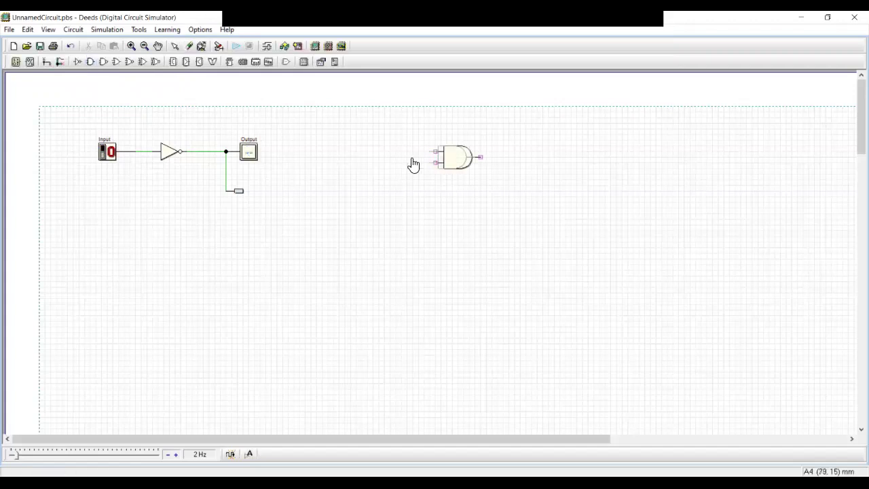
{"action": "left_click", "coordinate": [456, 156]}
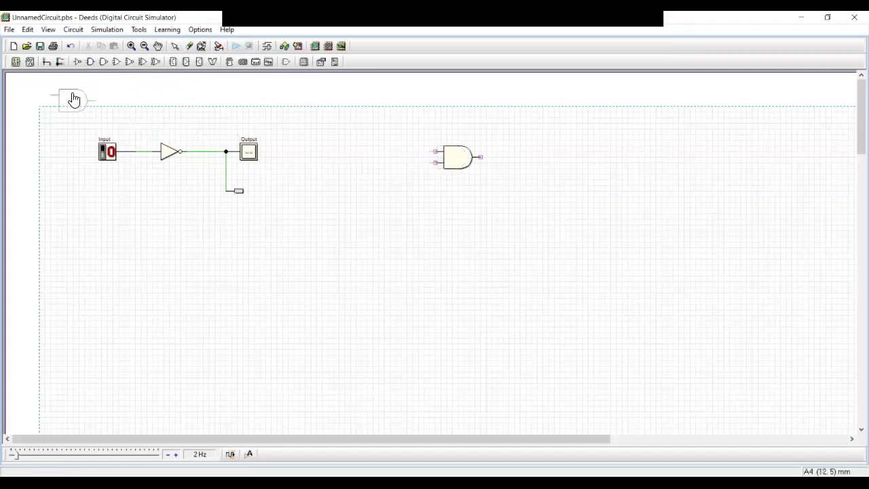
{"action": "left_click", "coordinate": [16, 63]}
{"action": "left_click", "coordinate": [45, 78]}
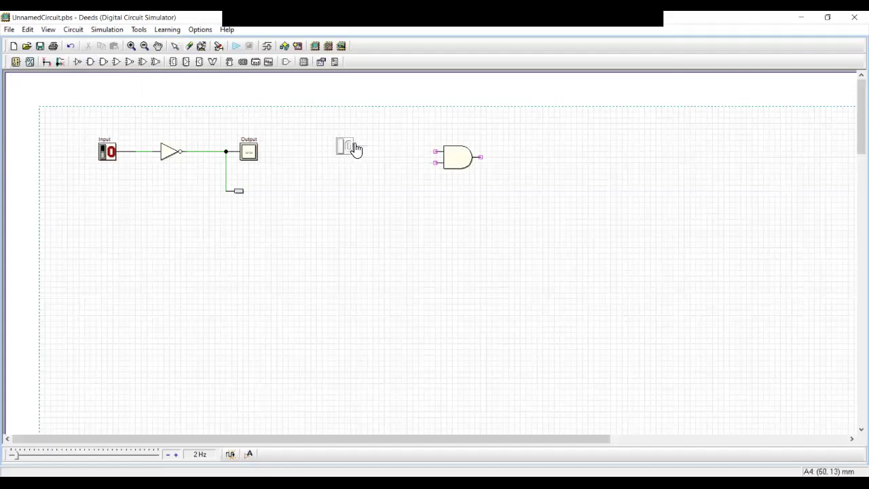
{"action": "left_click", "coordinate": [354, 147]}
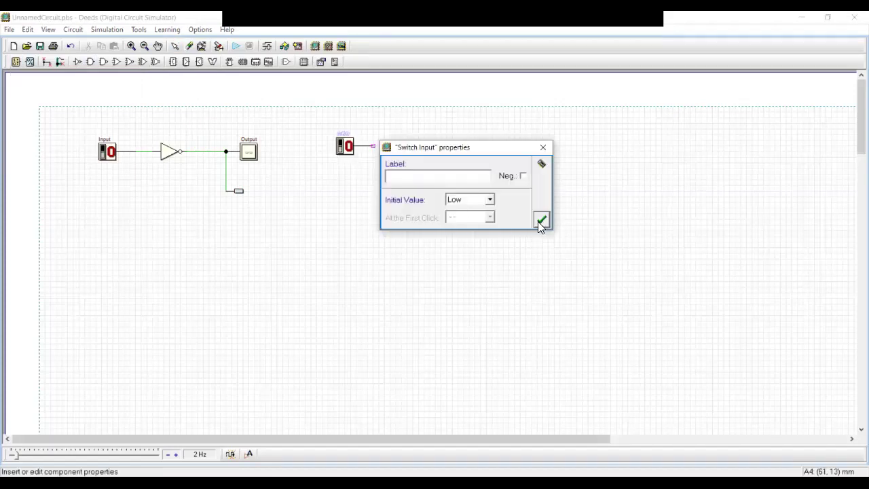
{"action": "left_click", "coordinate": [541, 221]}
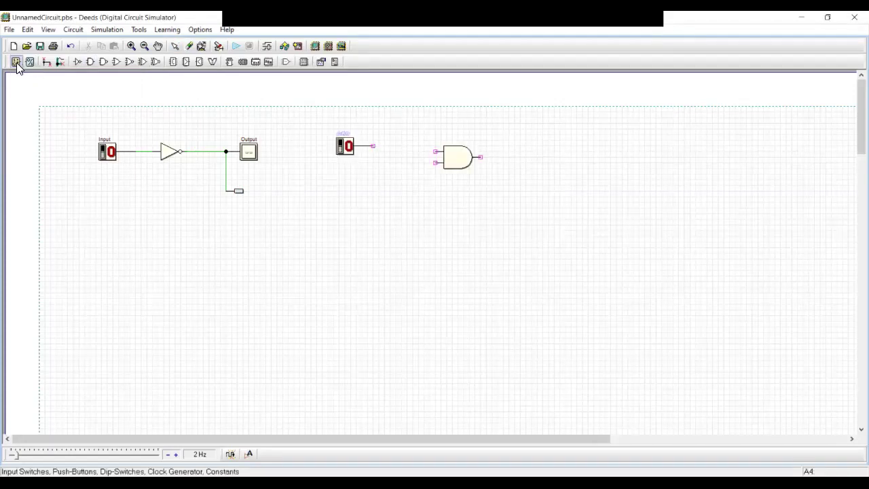
{"action": "left_click", "coordinate": [16, 63]}
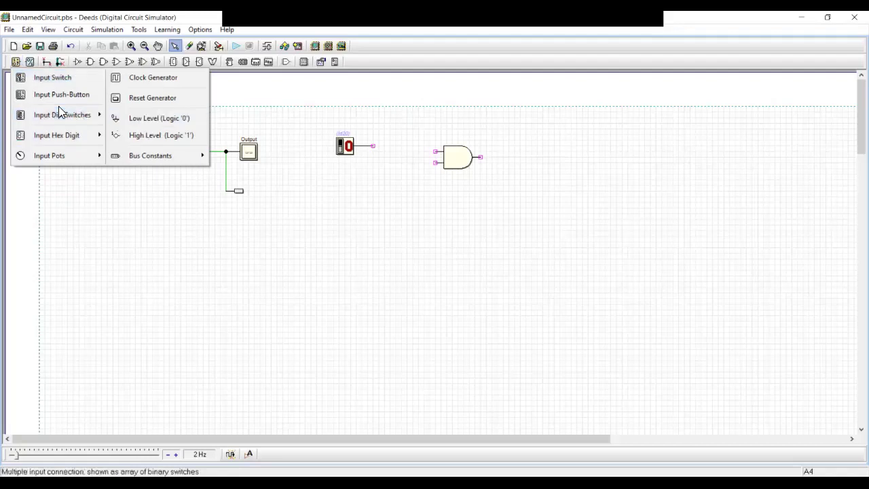
{"action": "left_click", "coordinate": [59, 85]}
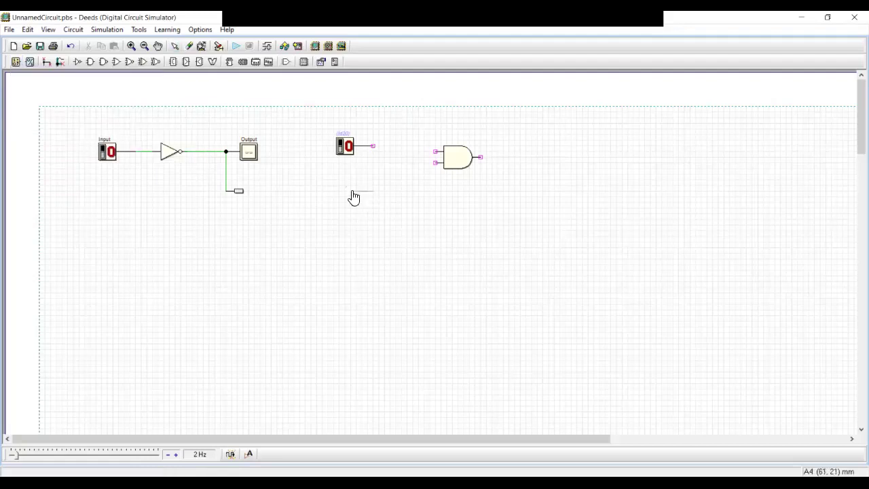
{"action": "left_click", "coordinate": [353, 196]}
{"action": "left_click", "coordinate": [542, 267]}
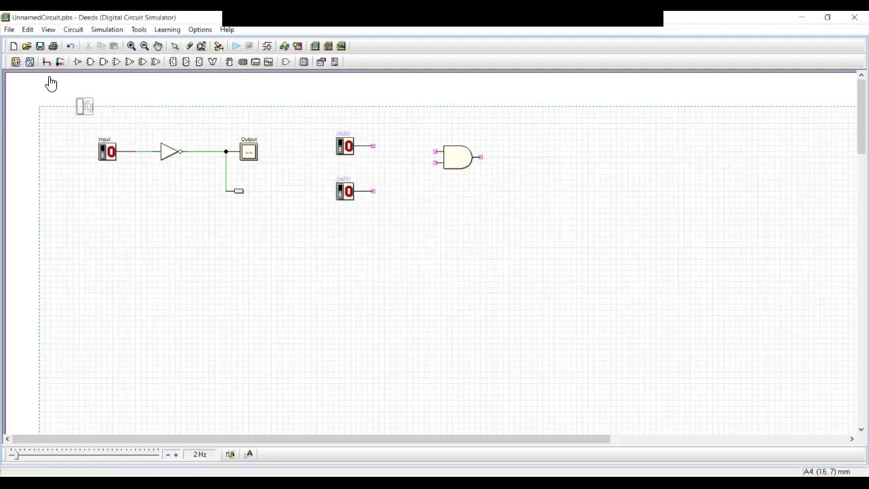
Step: Place an unlabelled one-bit output in line after the AND gate
{"action": "left_click", "coordinate": [30, 61]}
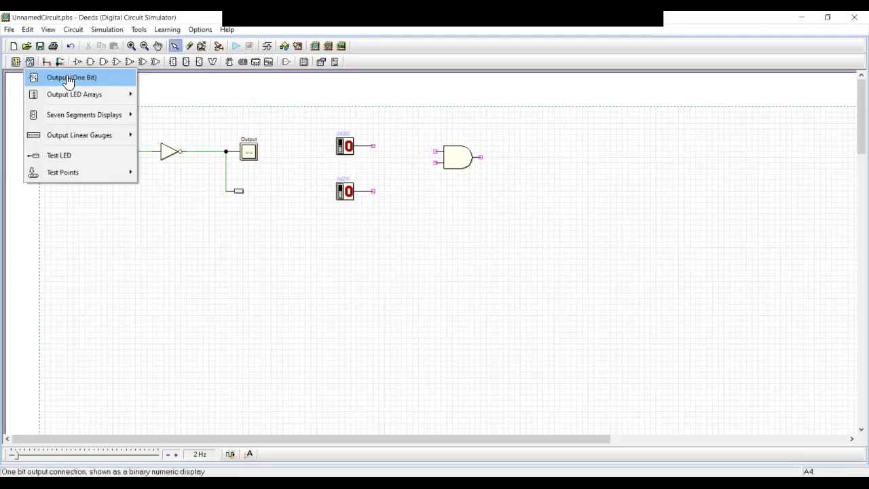
{"action": "left_click", "coordinate": [68, 80]}
{"action": "left_click", "coordinate": [557, 163]}
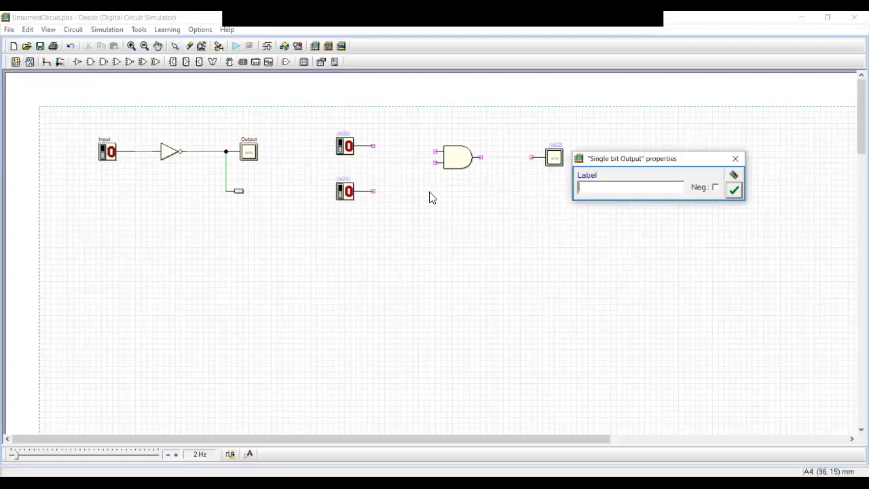
{"action": "left_click", "coordinate": [733, 190]}
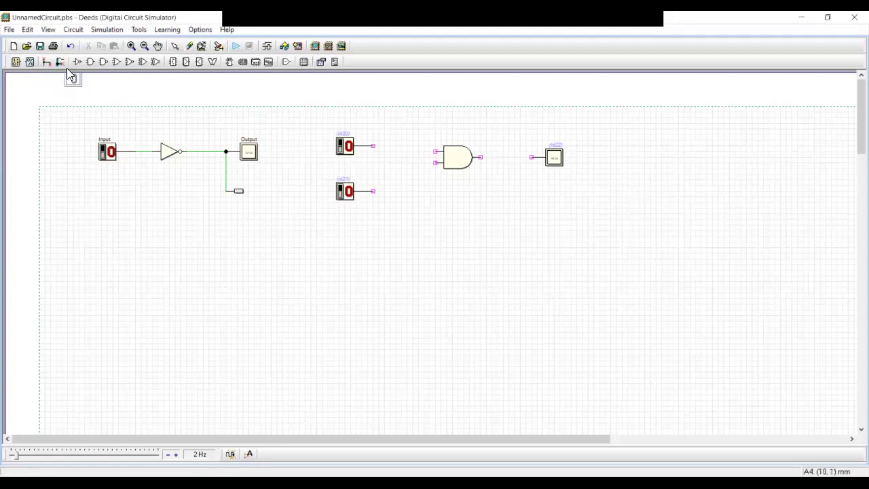
Step: Wire the two input switches to the AND gate's inputs and the gate's output to the one-bit output
{"action": "left_click", "coordinate": [47, 62]}
{"action": "mouse_move", "coordinate": [373, 145]}
{"action": "left_mouse_down"}
{"action": "mouse_move", "coordinate": [436, 149]}
{"action": "mouse_move", "coordinate": [412, 188]}
{"action": "mouse_move", "coordinate": [387, 192]}
{"action": "mouse_move", "coordinate": [436, 169]}
{"action": "mouse_move", "coordinate": [438, 181]}
{"action": "mouse_move", "coordinate": [436, 196]}
{"action": "mouse_move", "coordinate": [374, 195]}
{"action": "left_mouse_up"}
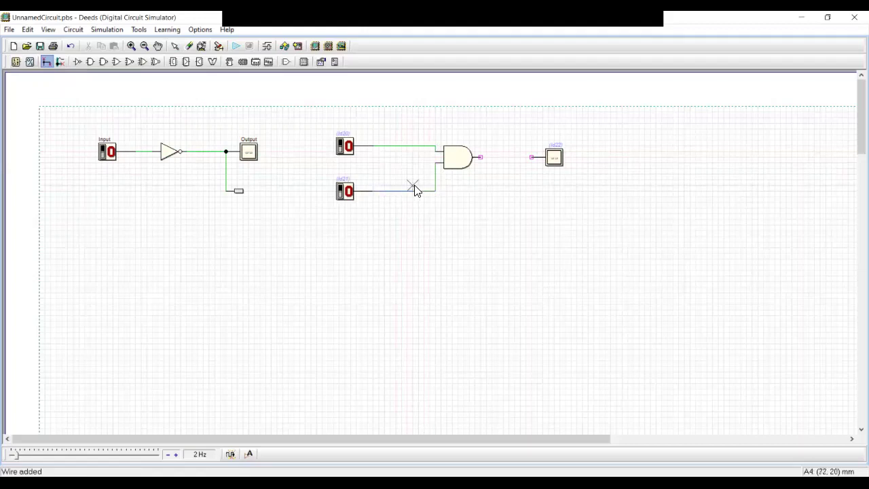
{"action": "left_click", "coordinate": [481, 157]}
{"action": "double_click", "coordinate": [532, 157]}
{"action": "key", "text": "Escape"}
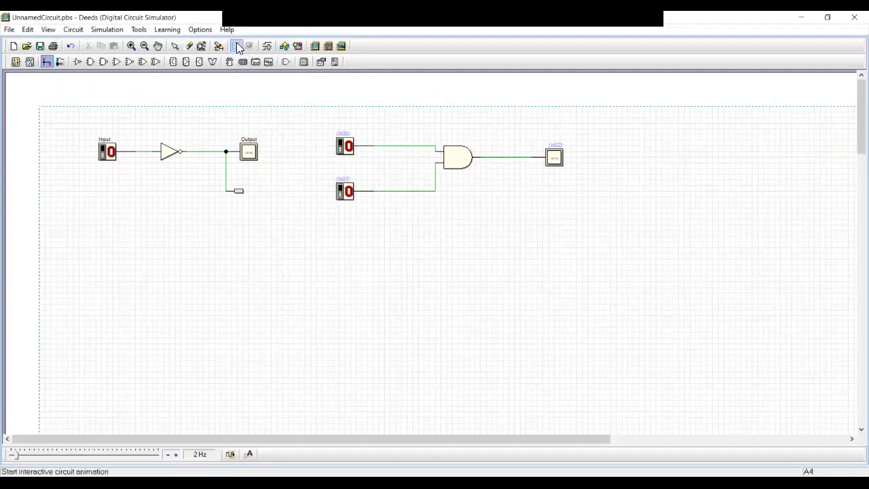
Step: Save and animate the circuit, testing the AND gate with its two switches at 0-1, 1-0 and 1-1
{"action": "left_click", "coordinate": [399, 268]}
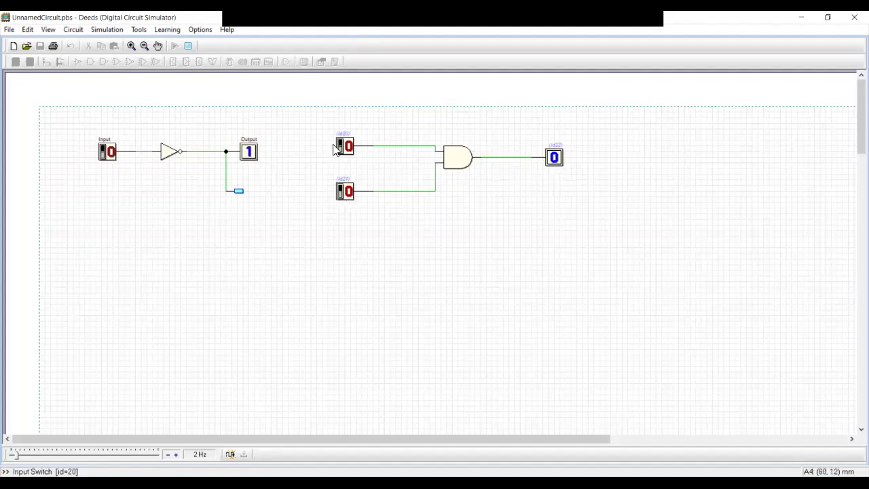
{"action": "left_click", "coordinate": [342, 192]}
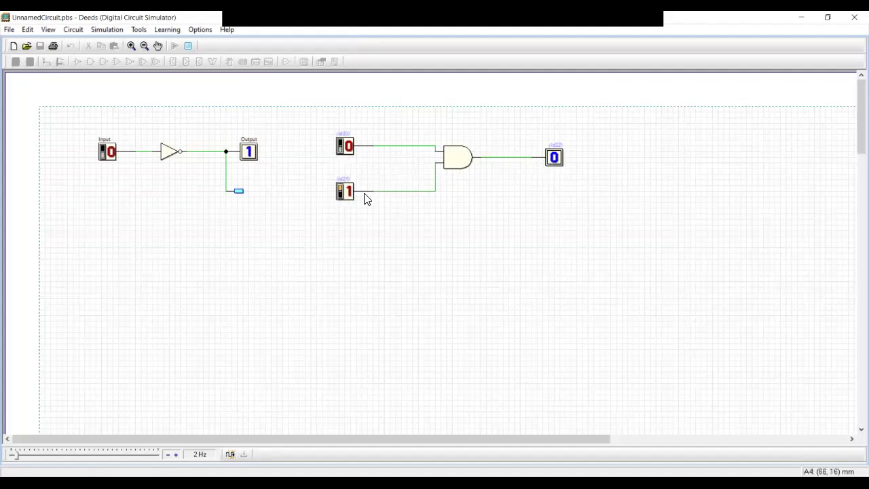
{"action": "left_click", "coordinate": [341, 192]}
{"action": "left_click", "coordinate": [341, 146]}
{"action": "left_click", "coordinate": [342, 192]}
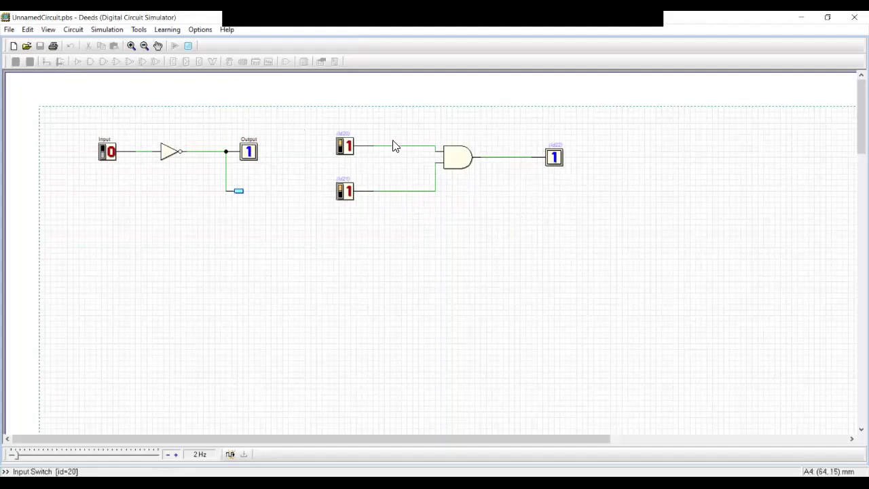
{"action": "left_click", "coordinate": [188, 46]}
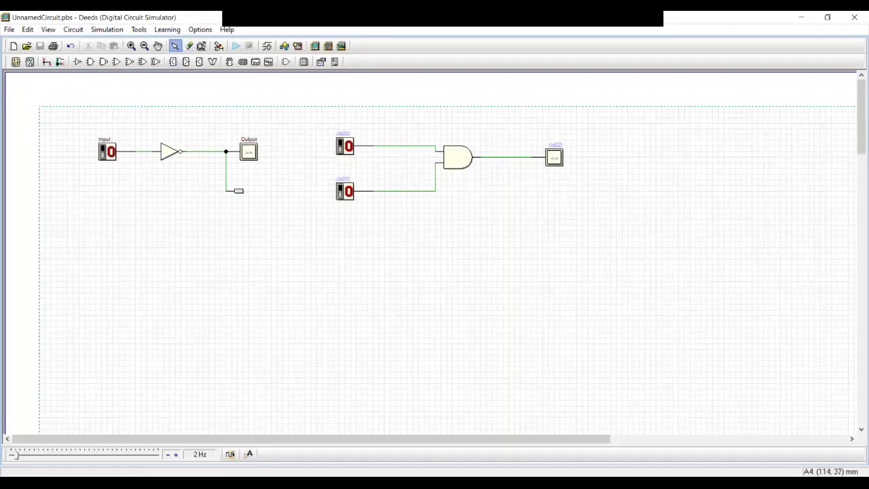
Step: Delete the whole AND gate circuit, including its switches, output and wires, keeping only the NOT circuit
{"action": "left_click_drag", "start_coordinate": [624, 286], "coordinate": [91, 118]}
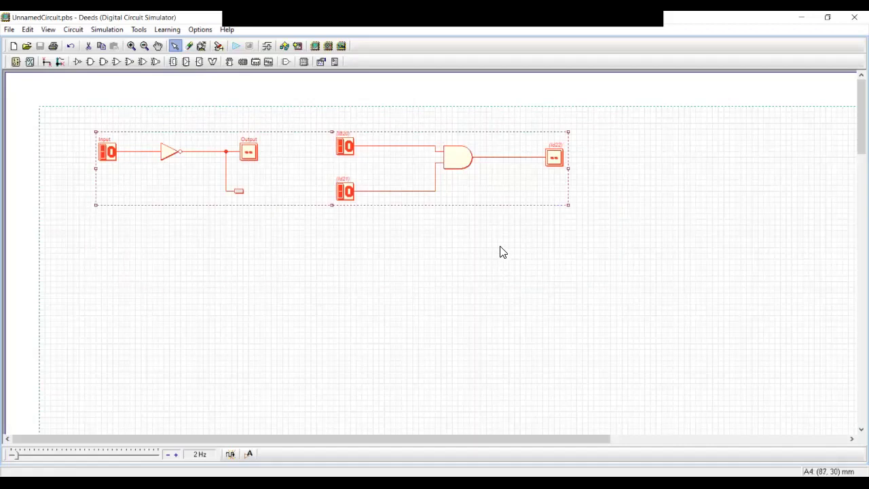
{"action": "left_click", "coordinate": [429, 262]}
{"action": "left_click_drag", "start_coordinate": [630, 256], "coordinate": [332, 129]}
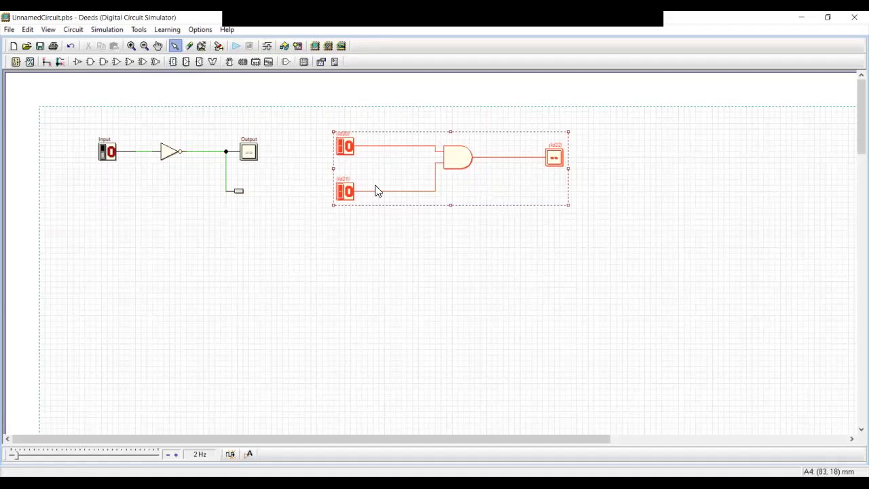
{"action": "key", "text": "Delete"}
Step: Replace the NOT gate's input switch with a Clock Generator placed in line before the gate
{"action": "left_click", "coordinate": [107, 151]}
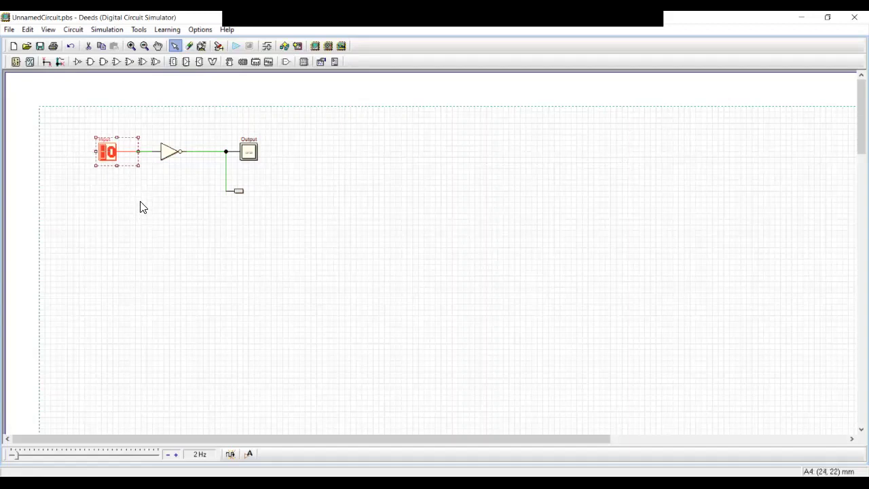
{"action": "key", "text": "Delete"}
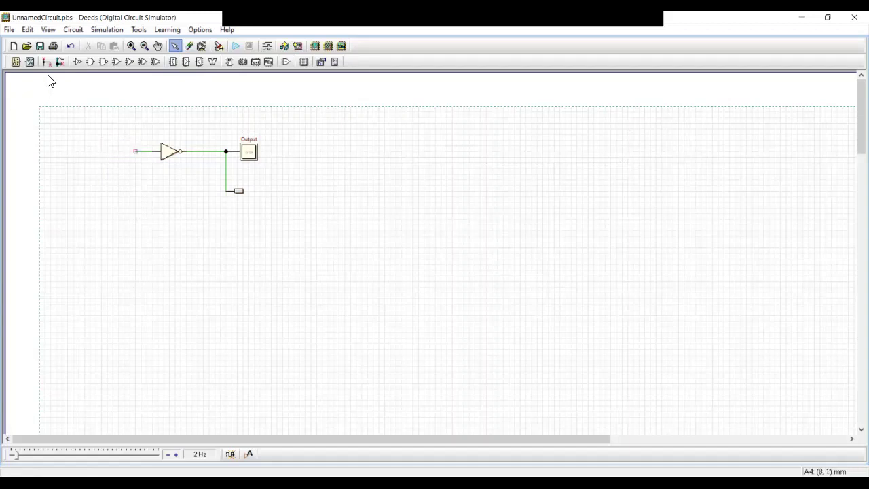
{"action": "left_click", "coordinate": [16, 62]}
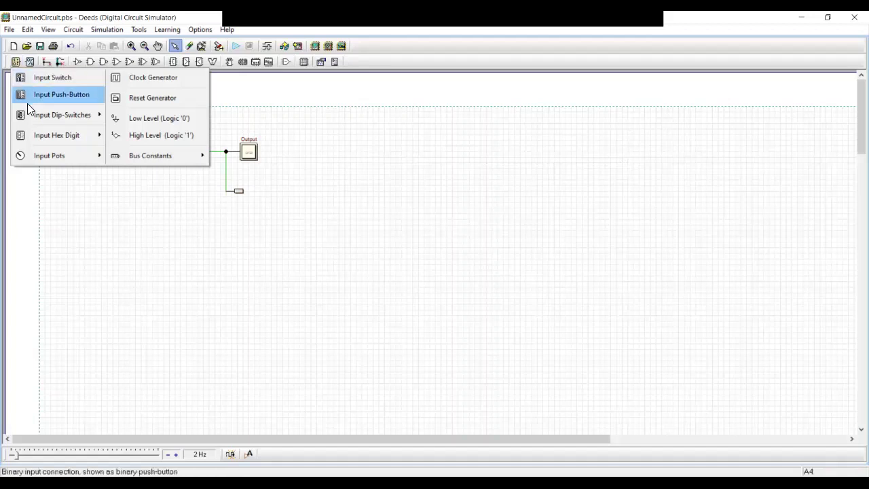
{"action": "left_click", "coordinate": [146, 81]}
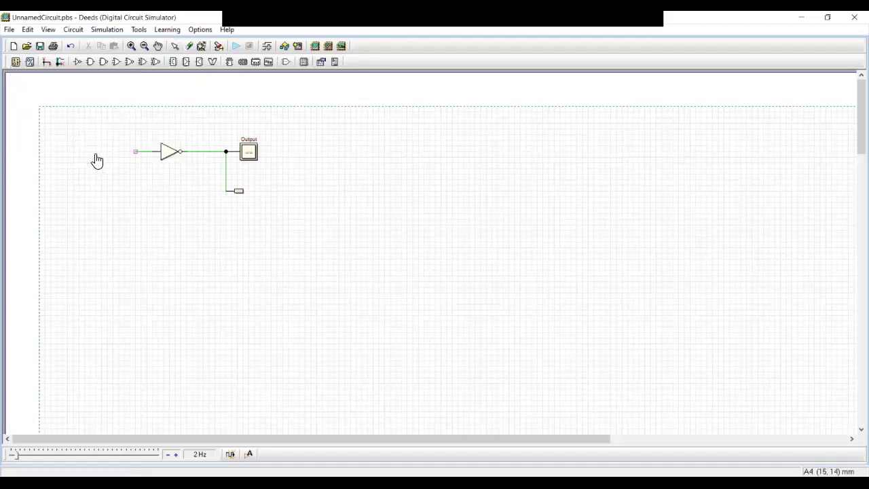
{"action": "left_click", "coordinate": [95, 159]}
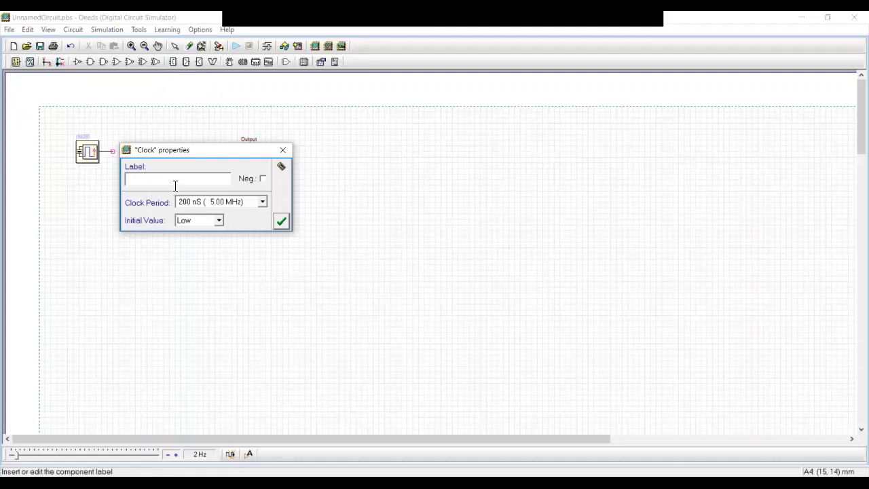
Step: Label the clock generator Input, keeping a 200 nS (5.00 MHz) clock period and a Low initial value
{"action": "type", "text": "Inout"}
{"action": "key", "text": "BackSpace"}
{"action": "key", "text": "BackSpace"}
{"action": "key", "text": "BackSpace"}
{"action": "type", "text": "put"}
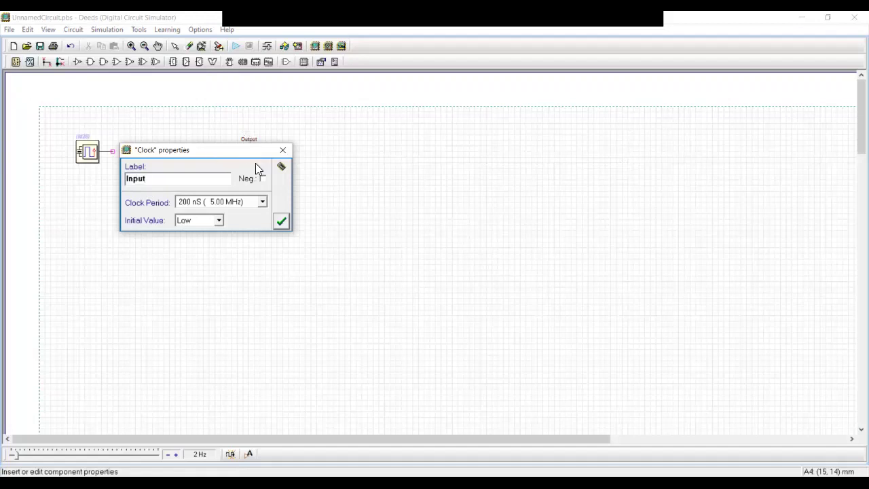
{"action": "left_click", "coordinate": [262, 202]}
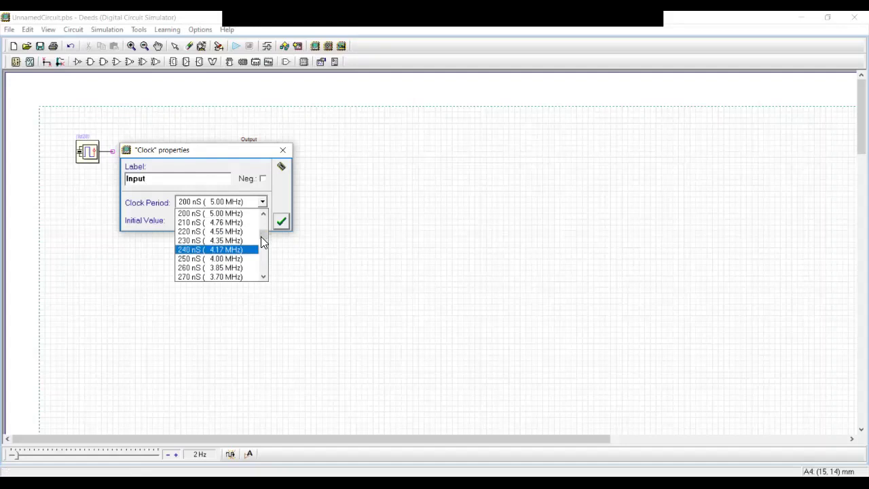
{"action": "left_click_drag", "start_coordinate": [262, 242], "coordinate": [262, 200]}
{"action": "left_click", "coordinate": [263, 202]}
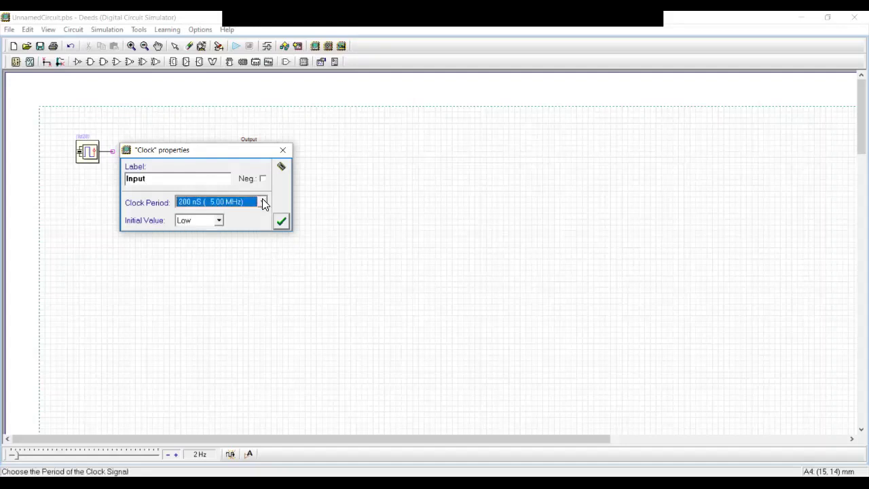
{"action": "left_click", "coordinate": [217, 221]}
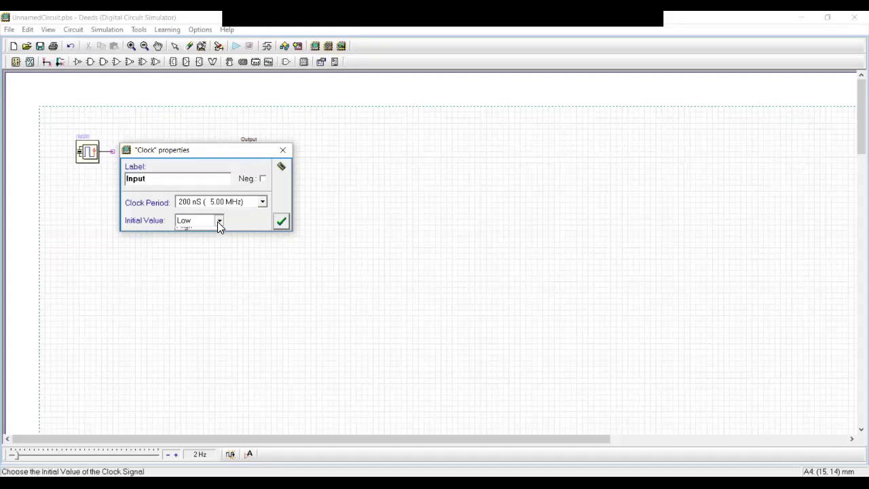
{"action": "left_click", "coordinate": [283, 224]}
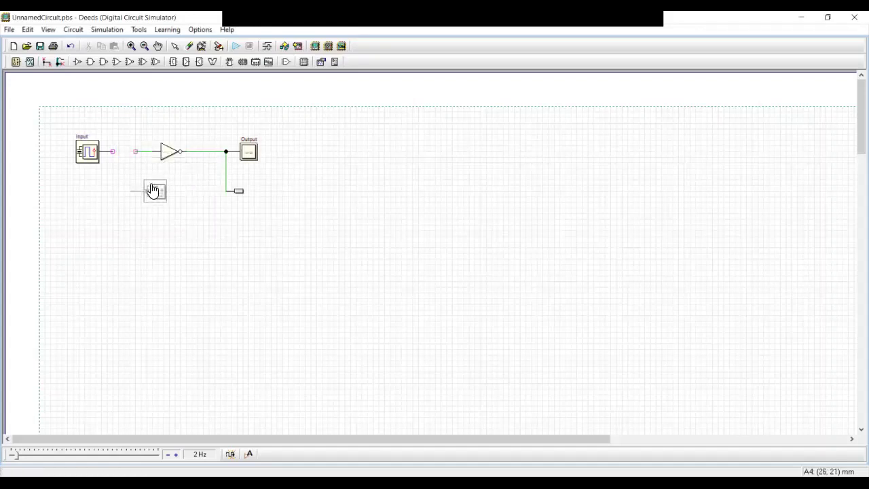
Step: Wire the clock generator to the NOT gate's input, then save the circuit and briefly animate it
{"action": "left_click", "coordinate": [46, 62]}
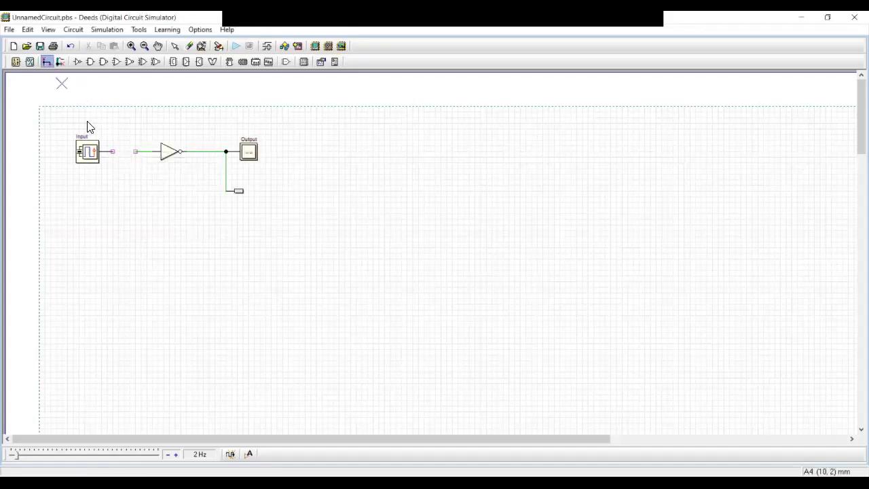
{"action": "left_click_drag", "start_coordinate": [113, 152], "coordinate": [135, 152]}
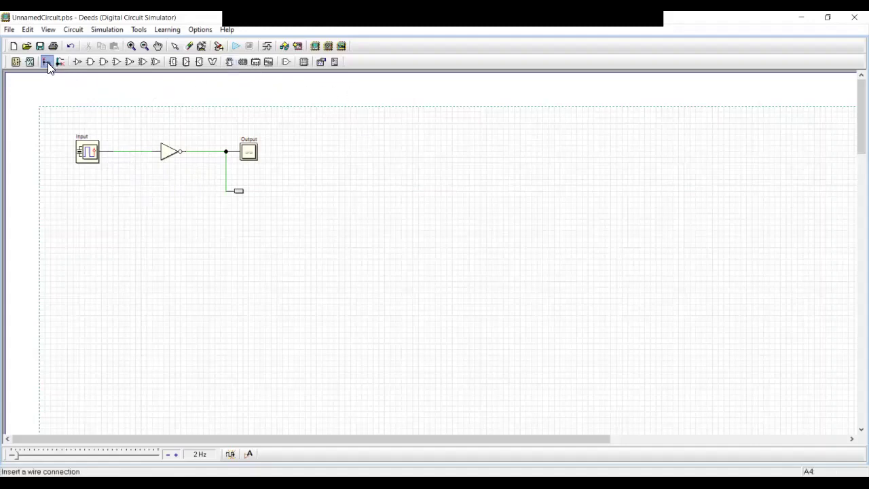
{"action": "left_click", "coordinate": [239, 49]}
{"action": "left_click", "coordinate": [380, 266]}
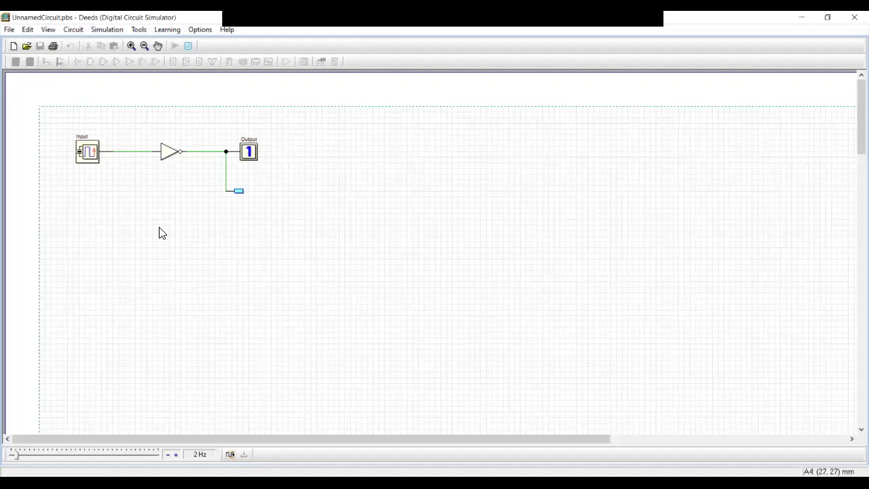
{"action": "left_click", "coordinate": [190, 47]}
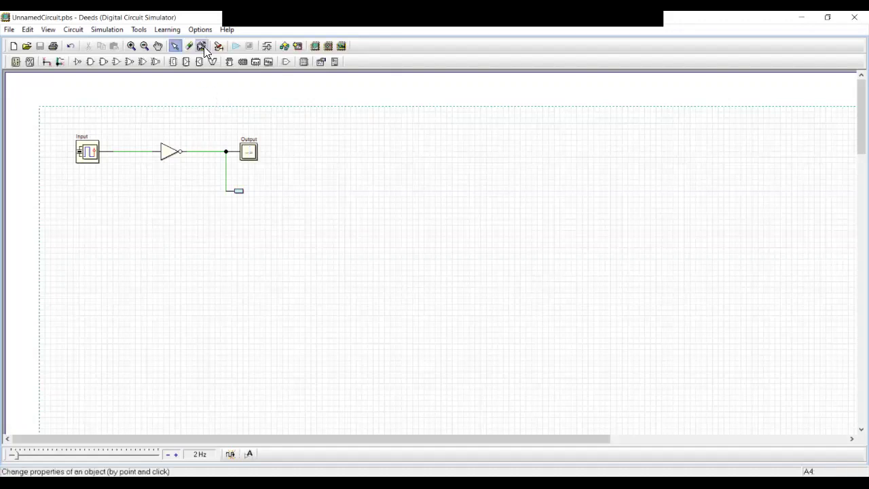
Step: Run the NOT circuit's timing simulation through successive intervals past 1.0 µS, close the diagram and briefly rerun the animation
{"action": "left_click", "coordinate": [268, 51]}
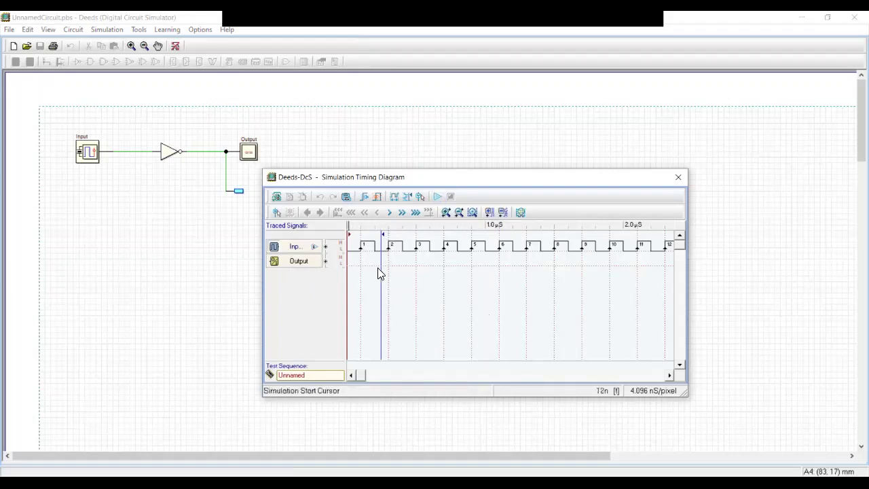
{"action": "left_click", "coordinate": [444, 197]}
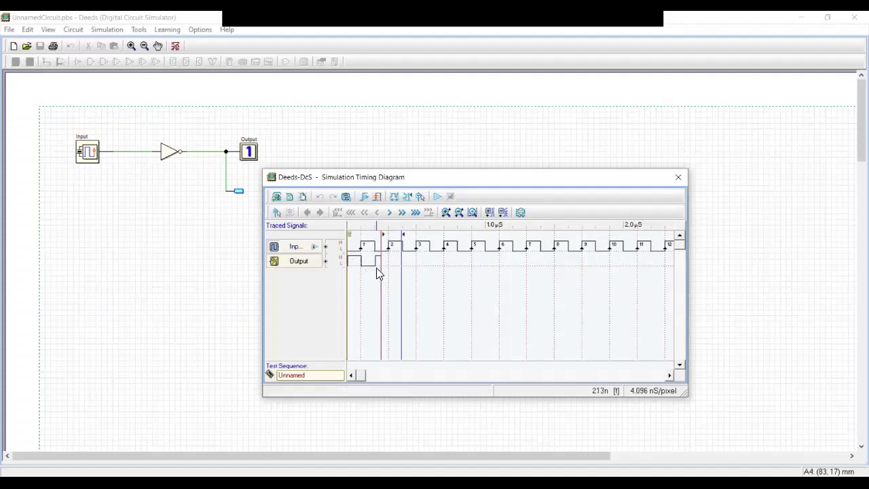
{"action": "left_click", "coordinate": [437, 202]}
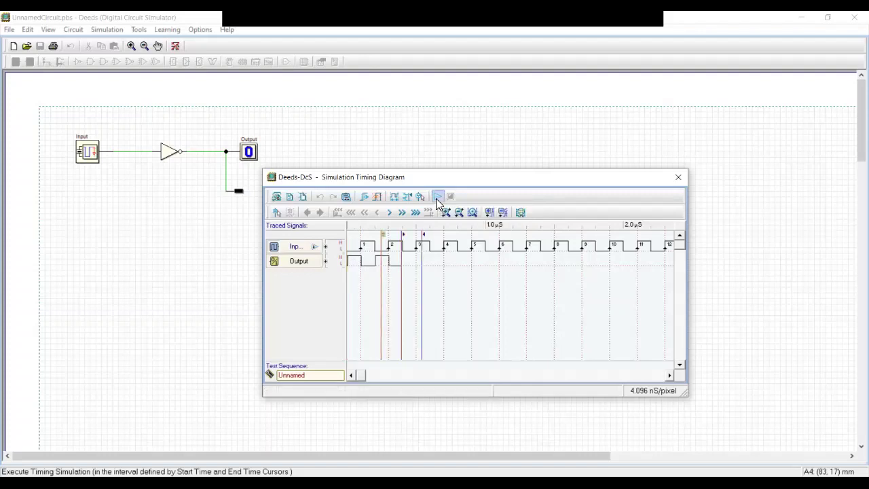
{"action": "left_click", "coordinate": [437, 202]}
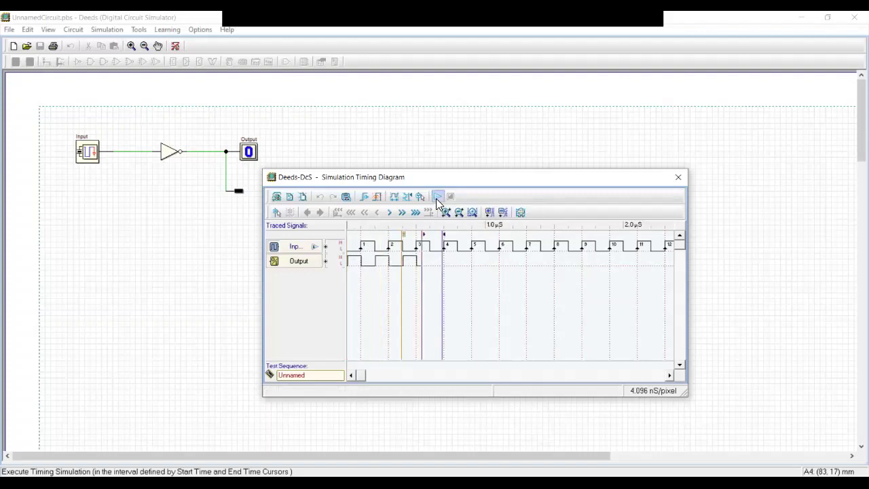
{"action": "left_click", "coordinate": [437, 199]}
{"action": "left_click", "coordinate": [437, 199]}
{"action": "left_click", "coordinate": [436, 199]}
{"action": "left_click", "coordinate": [437, 200]}
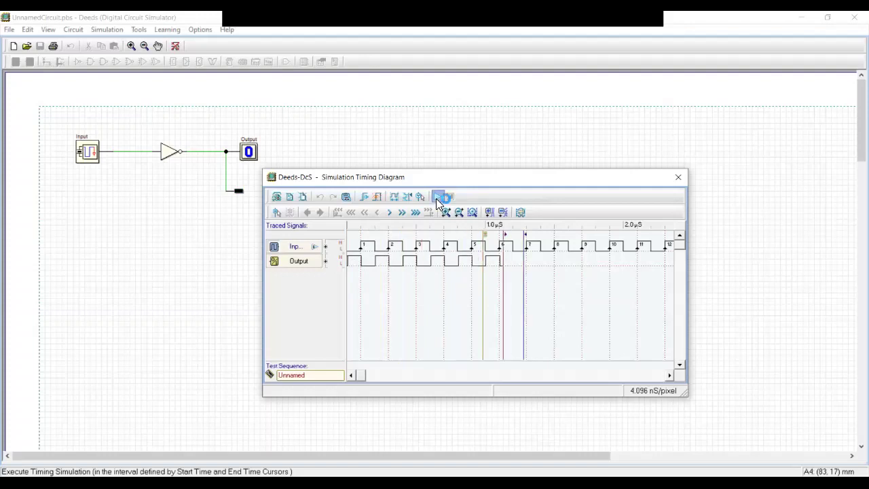
{"action": "left_click", "coordinate": [436, 199]}
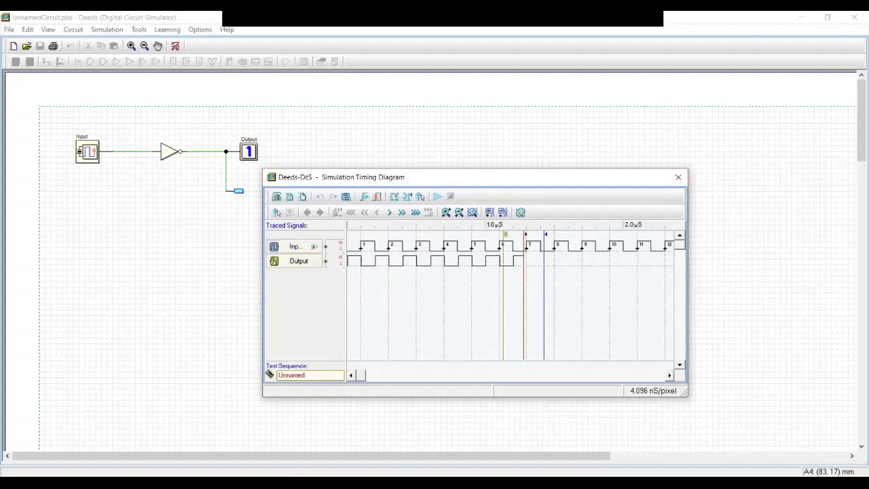
{"action": "left_click", "coordinate": [677, 177]}
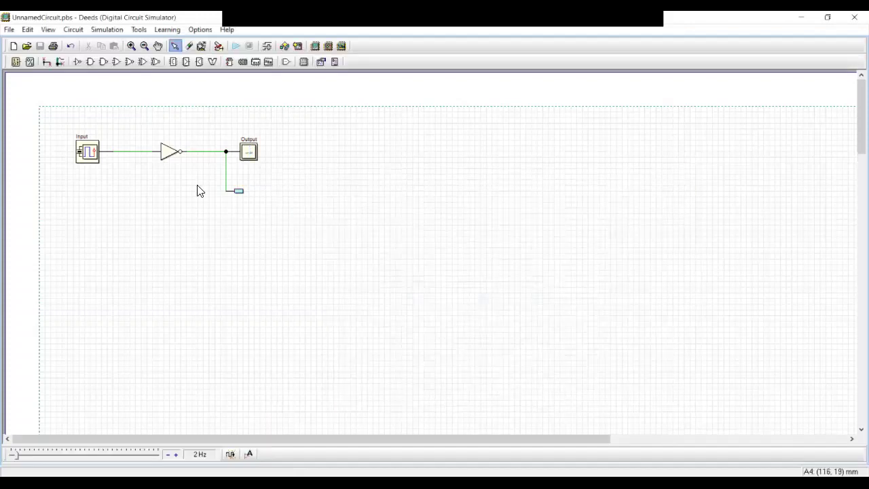
{"action": "left_click", "coordinate": [239, 47]}
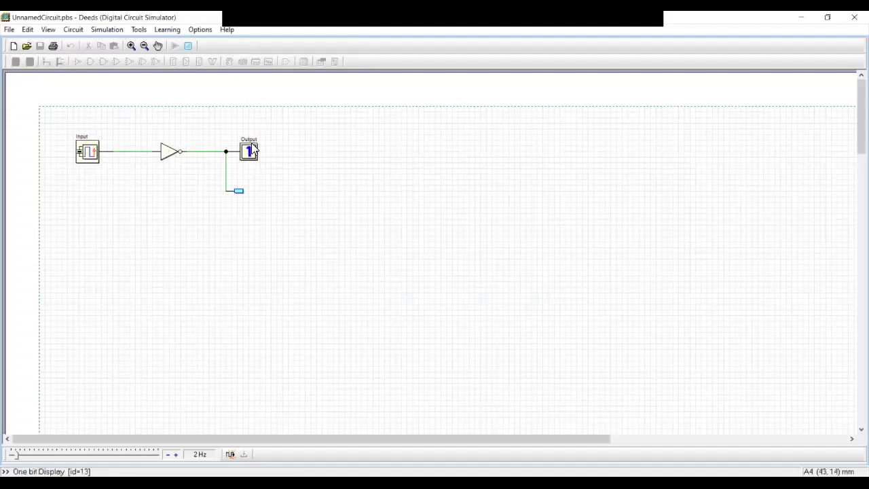
{"action": "left_click", "coordinate": [189, 46]}
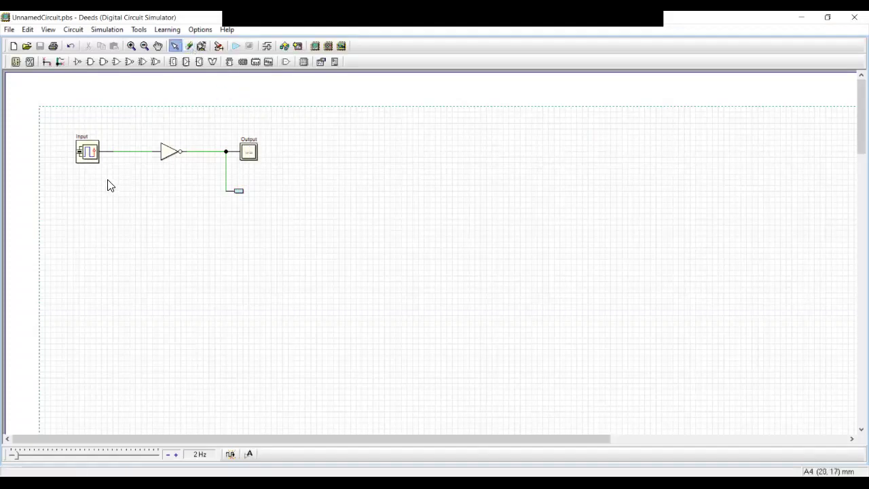
Step: Set the Input clock's period to 1 S (1.00 Hz)
{"action": "left_click", "coordinate": [95, 158]}
{"action": "left_click", "coordinate": [88, 151]}
{"action": "double_click", "coordinate": [88, 151]}
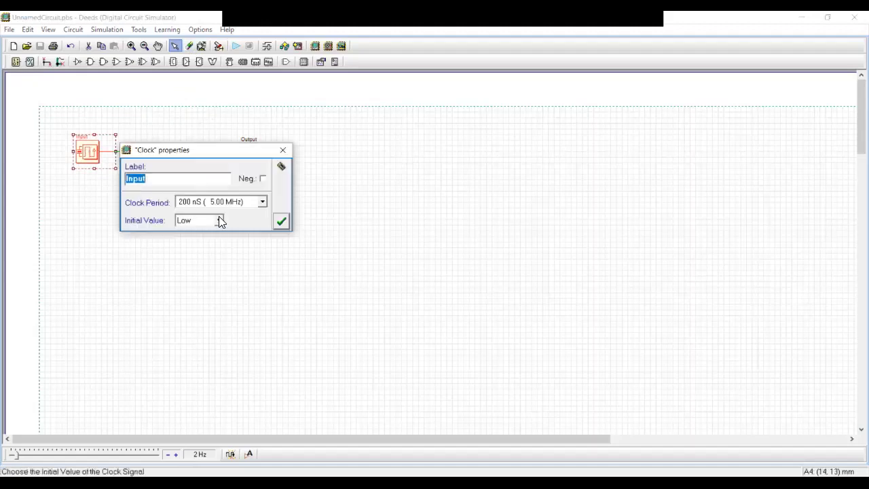
{"action": "left_click", "coordinate": [261, 202]}
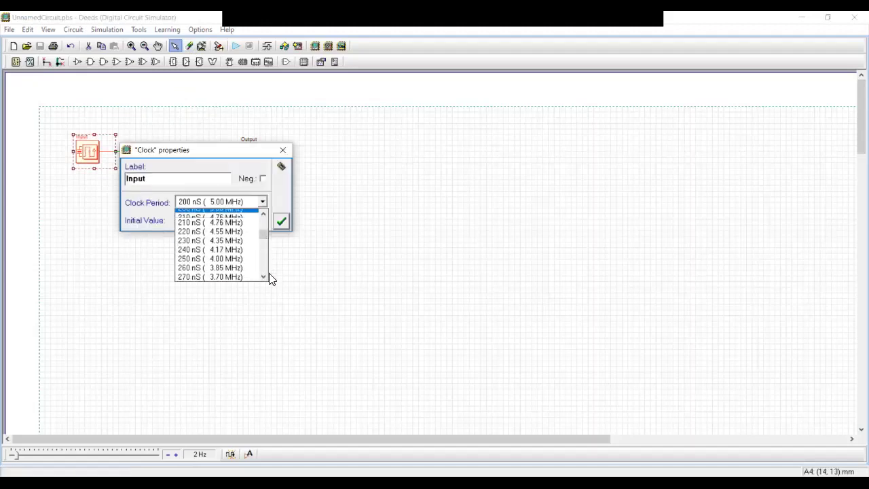
{"action": "scroll", "coordinate": [265, 272], "scroll_direction": "down", "scroll_amount": 5}
{"action": "left_click", "coordinate": [232, 279]}
{"action": "left_click", "coordinate": [283, 220]}
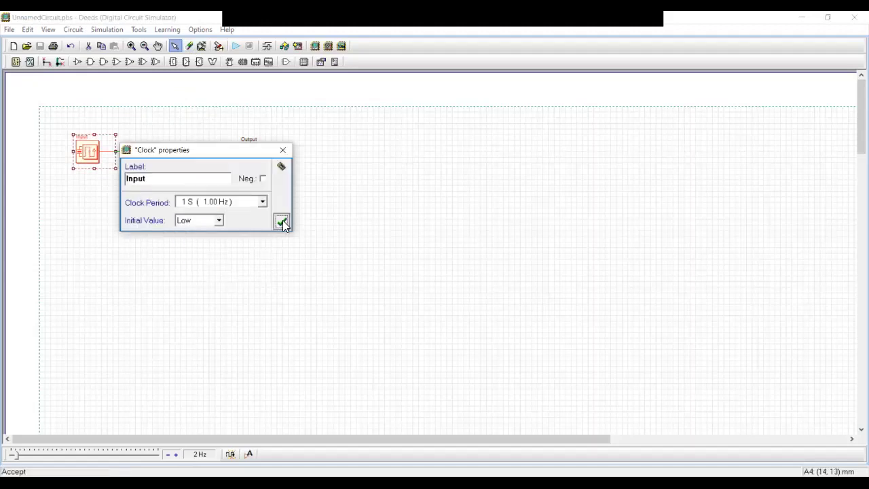
Step: Save the circuit and animate it to check the NOT gate's output with the 1 S clock, then stop the animation
{"action": "left_click", "coordinate": [235, 46]}
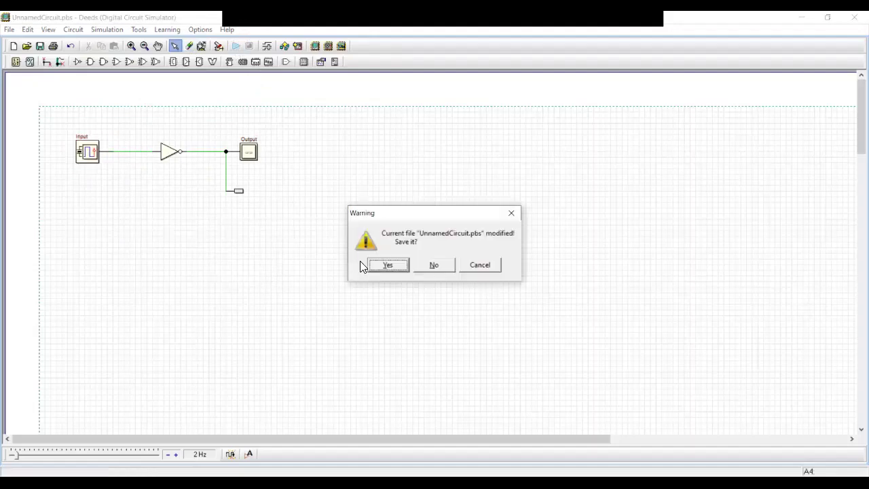
{"action": "left_click", "coordinate": [378, 266]}
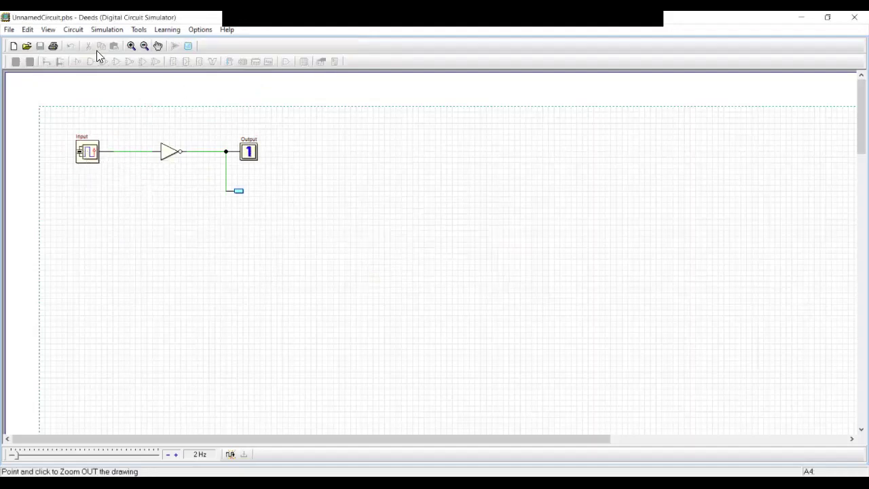
{"action": "left_click", "coordinate": [188, 46]}
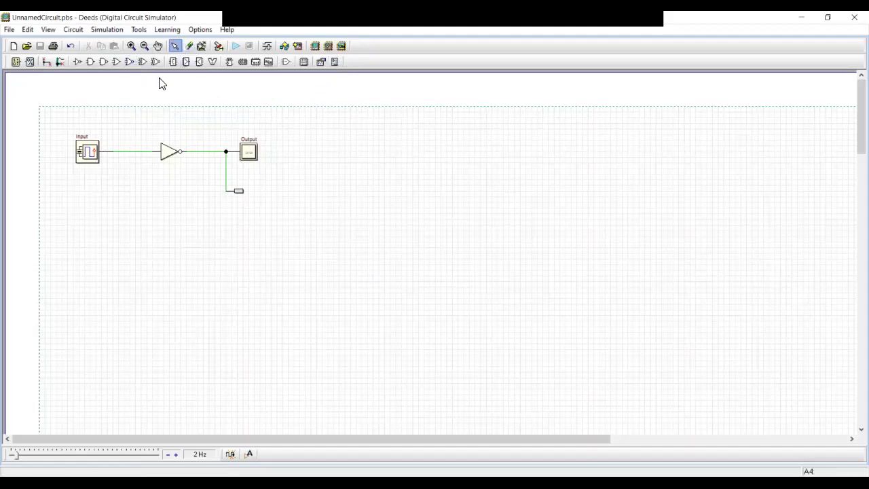
Step: Delete the entire clock-driven NOT circuit from the drawing
{"action": "left_click", "coordinate": [313, 247]}
{"action": "key", "text": "ctrl+a"}
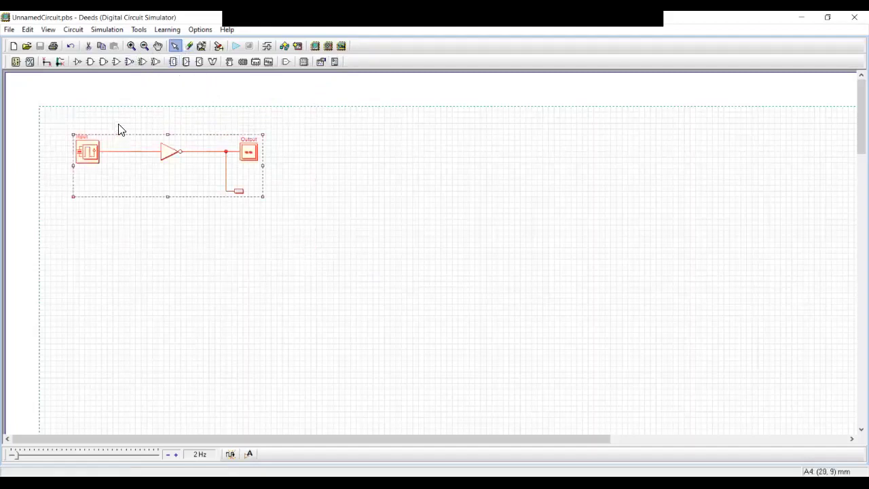
{"action": "key", "text": "Delete"}
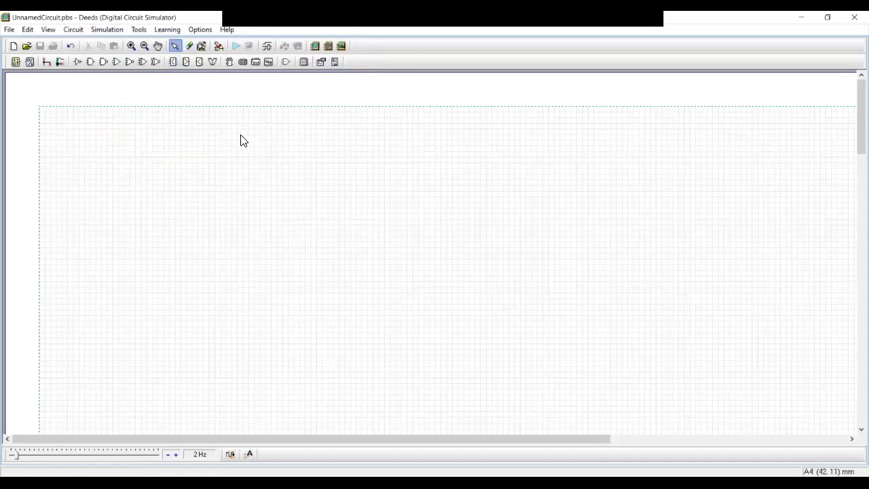
Step: Place a 2 -> 1 multiplexer in the upper part of the empty drawing
{"action": "left_click", "coordinate": [186, 61]}
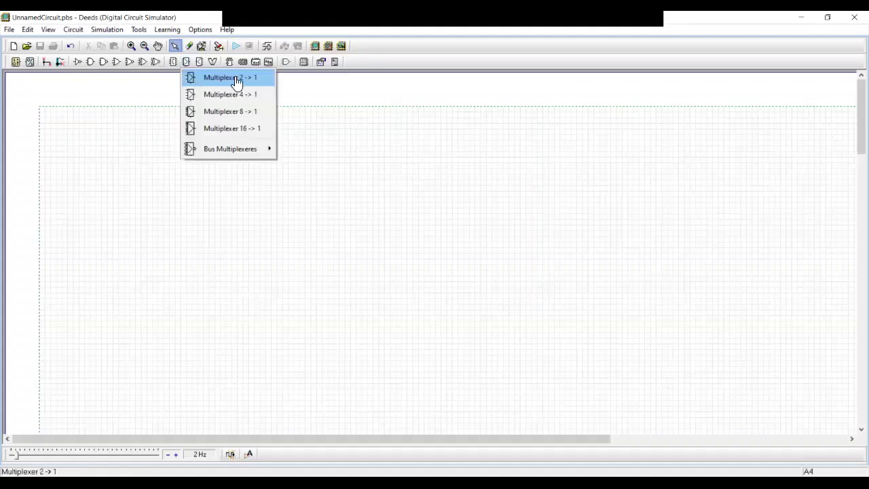
{"action": "left_click", "coordinate": [235, 80]}
{"action": "left_click", "coordinate": [261, 183]}
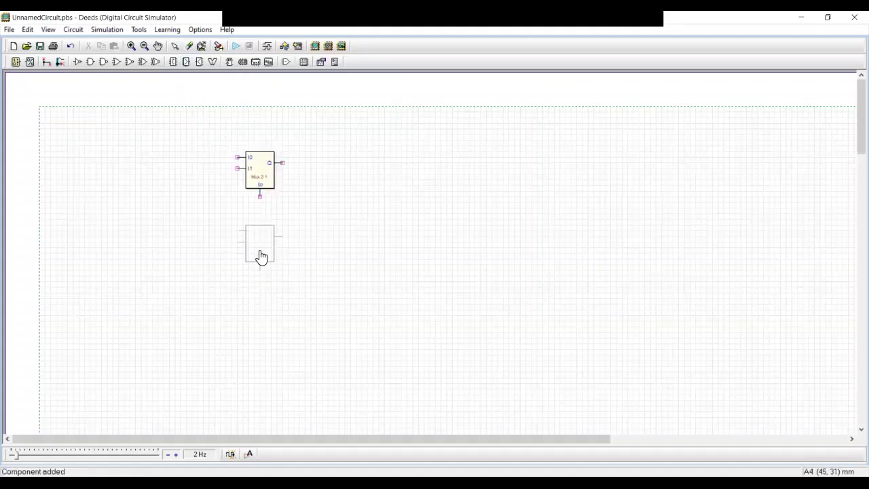
Step: Add input switches labelled I0 and I1 on the multiplexer's data-input side and an upward-facing switch labelled S0 below its select input
{"action": "left_click", "coordinate": [16, 62]}
{"action": "left_click", "coordinate": [37, 79]}
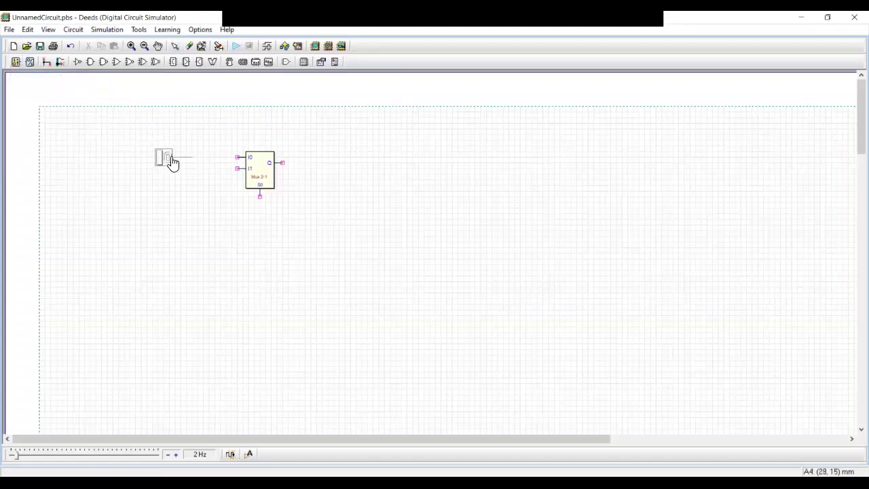
{"action": "left_click", "coordinate": [171, 161]}
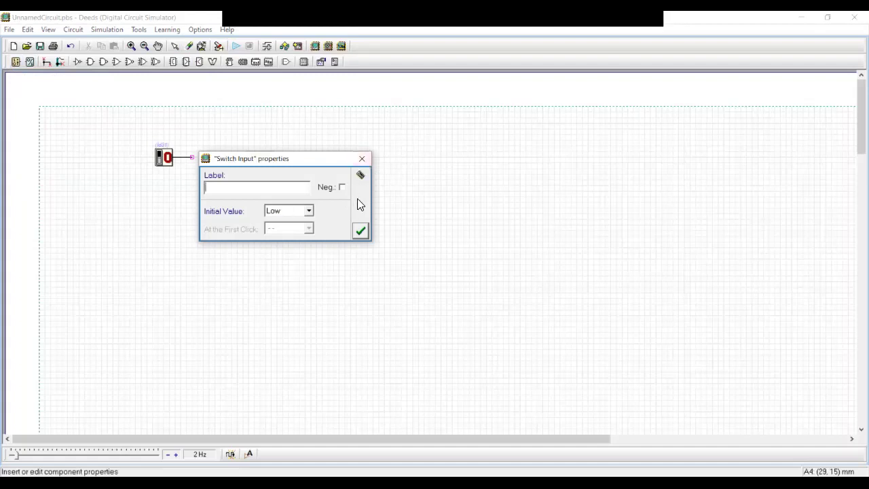
{"action": "type", "text": "I0"}
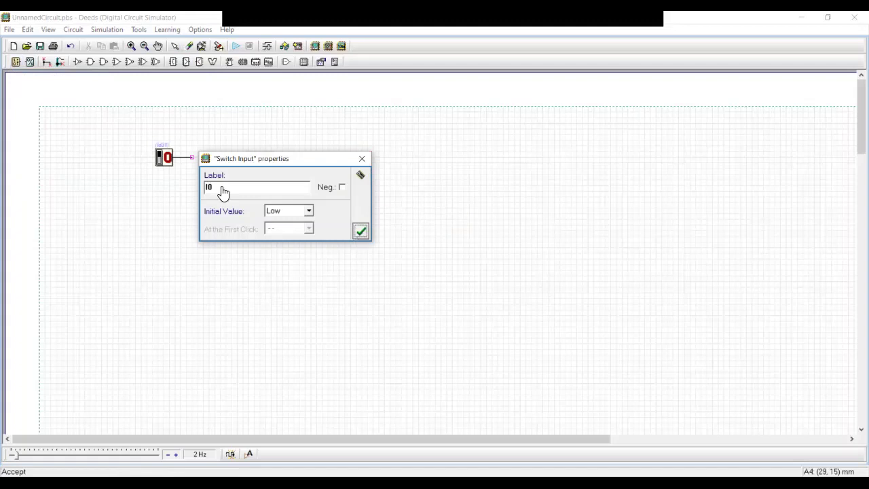
{"action": "key", "text": "Return"}
{"action": "left_click", "coordinate": [173, 205]}
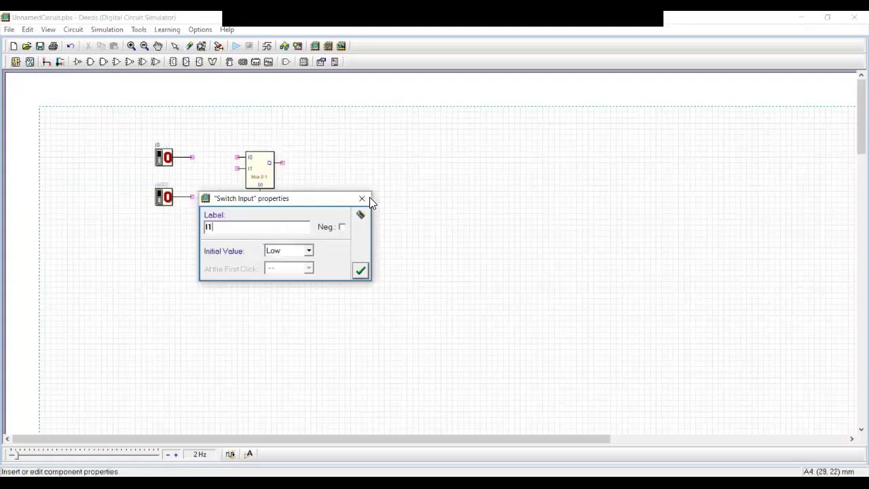
{"action": "key", "text": "Return"}
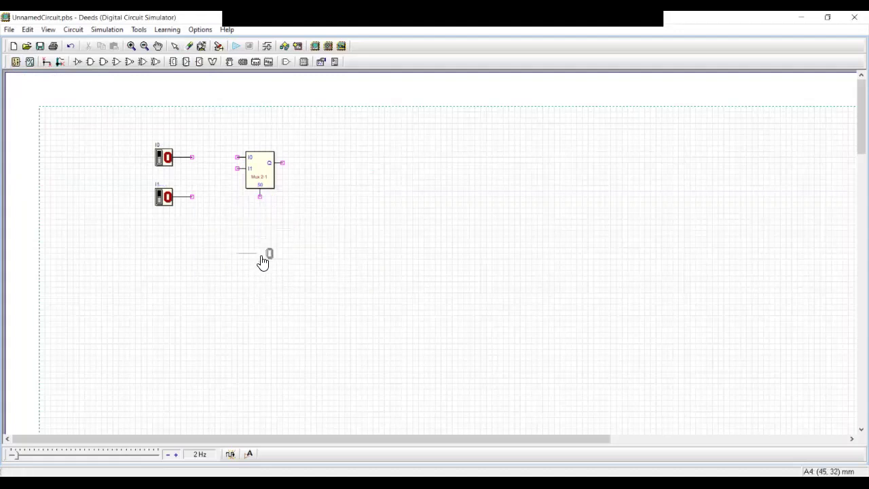
{"action": "left_click", "coordinate": [263, 262]}
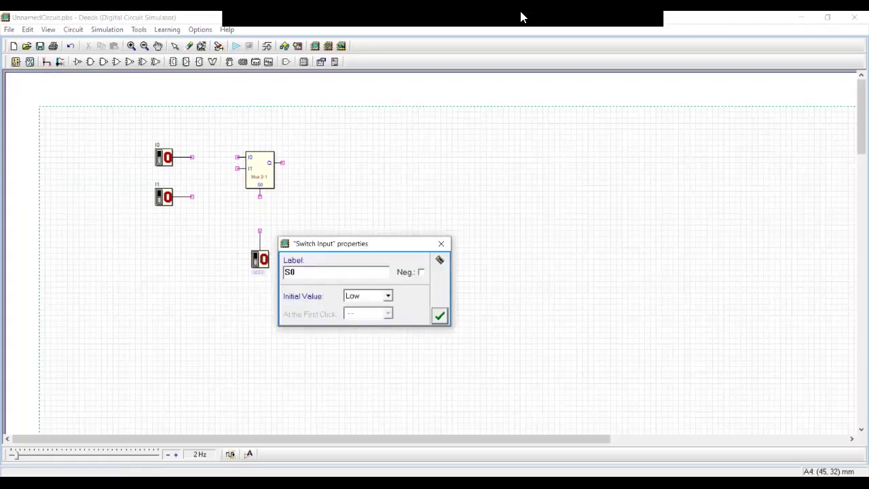
{"action": "left_click", "coordinate": [440, 315]}
Step: Wire switches I0 and I1 to the multiplexer's matching data inputs and switch S0 to its select input
{"action": "left_click", "coordinate": [47, 62]}
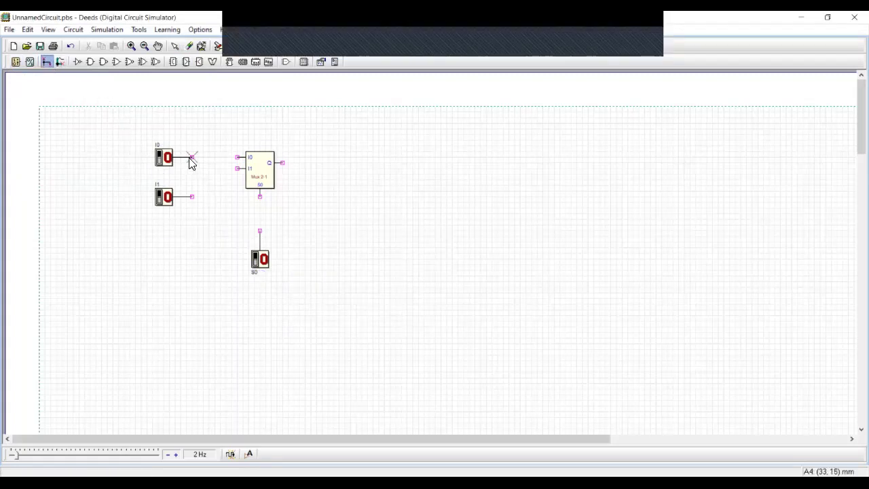
{"action": "left_click", "coordinate": [237, 161]}
{"action": "mouse_move", "coordinate": [237, 175]}
{"action": "left_mouse_down"}
{"action": "mouse_move", "coordinate": [236, 209]}
{"action": "mouse_move", "coordinate": [237, 200]}
{"action": "mouse_move", "coordinate": [192, 197]}
{"action": "left_mouse_up"}
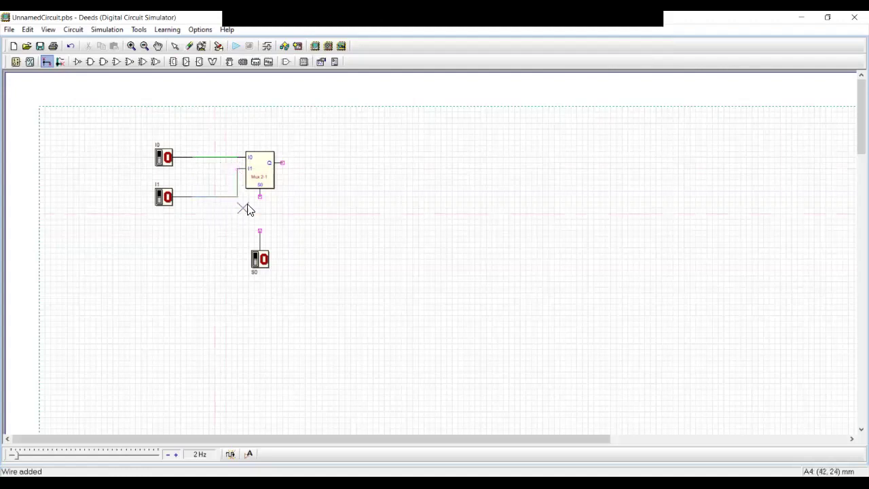
{"action": "left_click_drag", "start_coordinate": [259, 197], "coordinate": [261, 235]}
Step: Place a single-bit output facing the multiplexer's Q pin and label it Output
{"action": "left_click", "coordinate": [29, 62]}
{"action": "left_click", "coordinate": [73, 79]}
{"action": "left_click", "coordinate": [332, 169]}
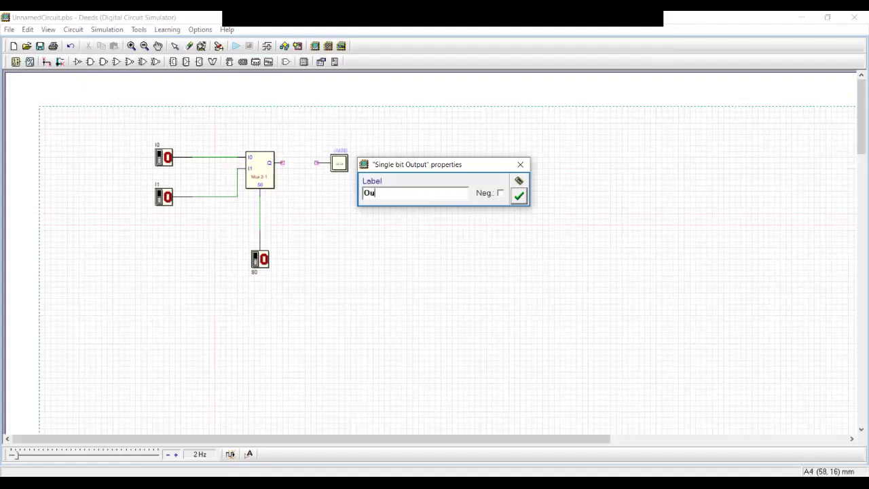
{"action": "left_click", "coordinate": [519, 197]}
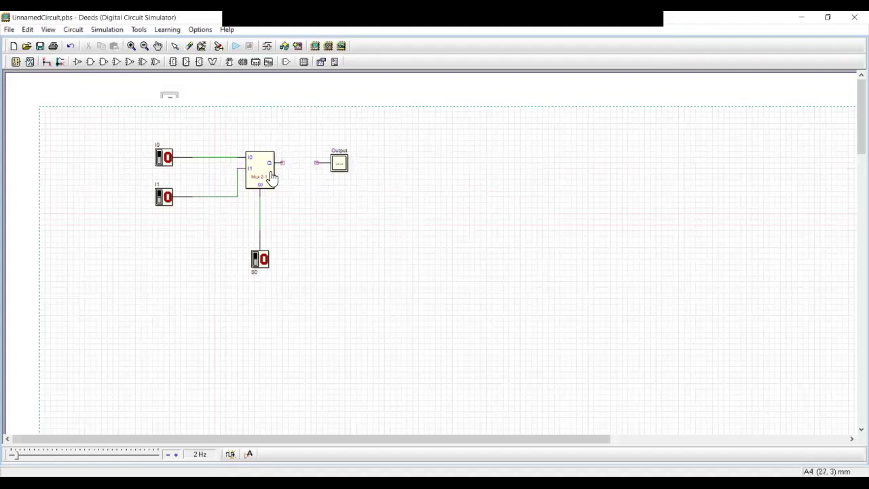
Step: Wire the multiplexer's Q pin to the Output component and end wire drawing
{"action": "left_click", "coordinate": [51, 63]}
{"action": "left_click", "coordinate": [316, 163]}
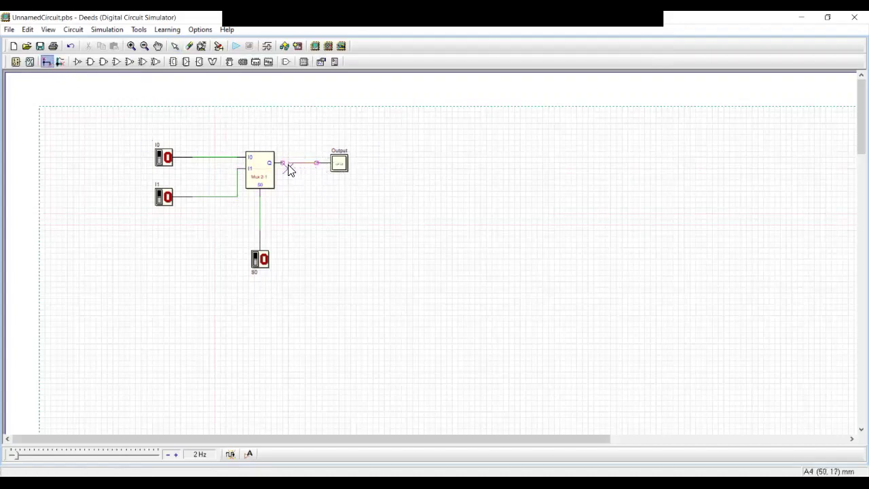
{"action": "left_click", "coordinate": [282, 162]}
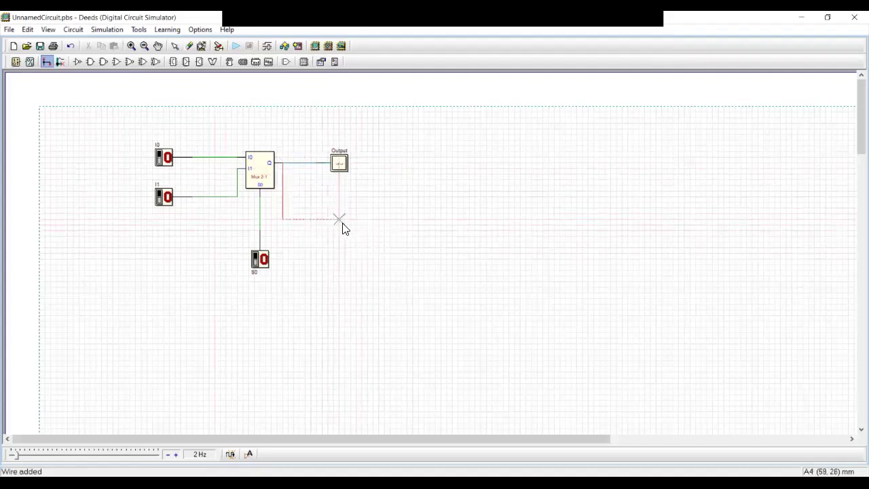
{"action": "key", "text": "Escape"}
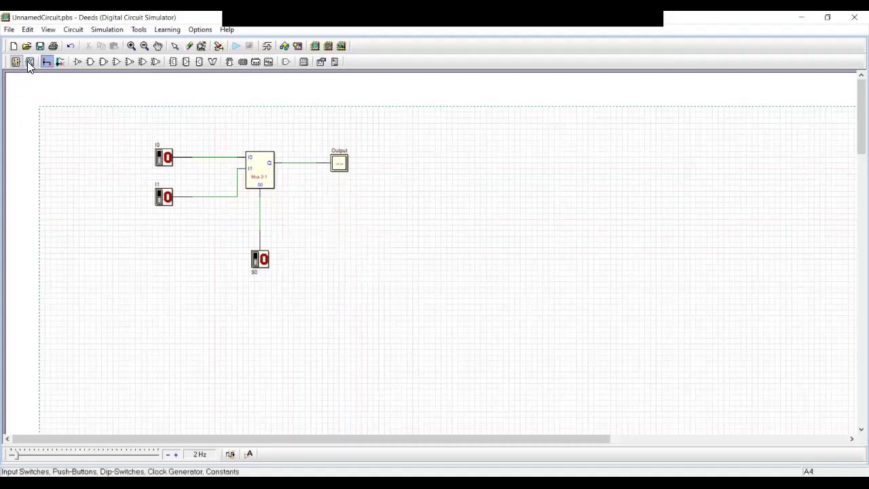
Step: Animate the multiplexer circuit and, with S0 at 0, toggle I0 and I1 on and off to test the output
{"action": "left_click", "coordinate": [236, 48]}
{"action": "left_click", "coordinate": [377, 266]}
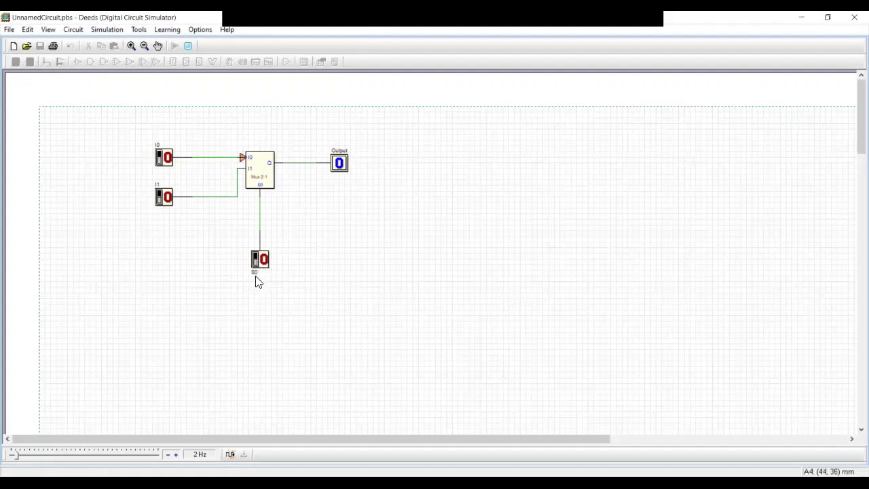
{"action": "left_click", "coordinate": [163, 170]}
{"action": "left_click", "coordinate": [163, 170]}
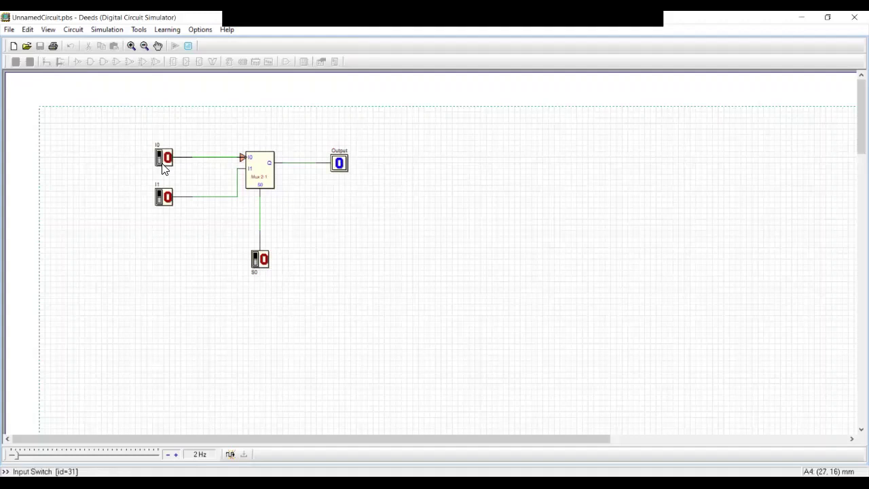
{"action": "left_click", "coordinate": [162, 203]}
{"action": "left_click", "coordinate": [162, 202]}
Step: Set S0 to 1 and toggle I1 and I0 repeatedly to test the output, leaving both data switches at 0
{"action": "left_click", "coordinate": [257, 272]}
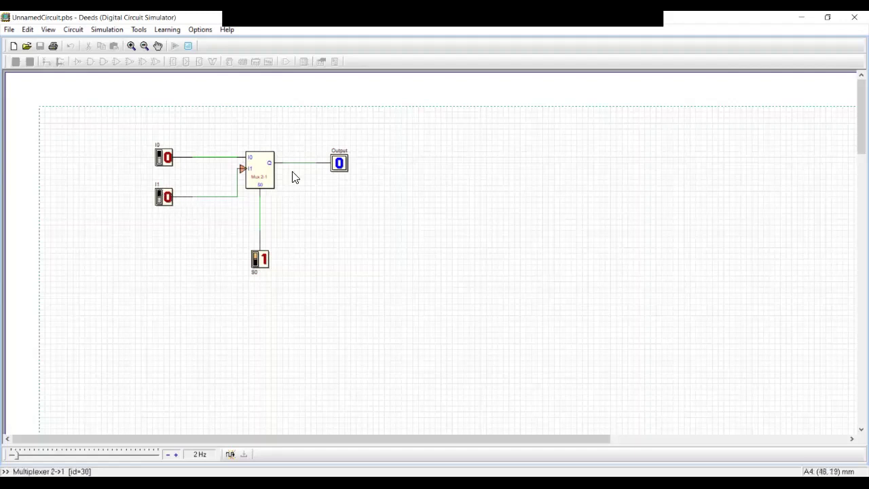
{"action": "left_click", "coordinate": [163, 207]}
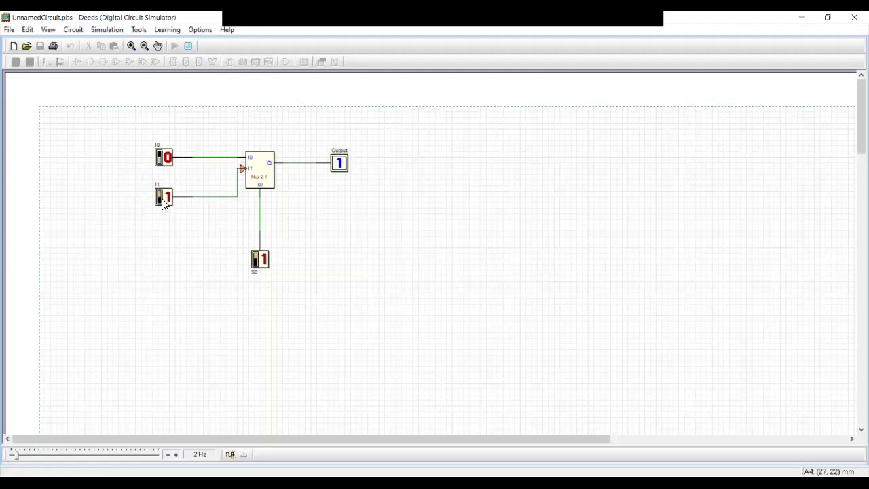
{"action": "left_click", "coordinate": [163, 205]}
{"action": "left_click", "coordinate": [164, 205]}
{"action": "left_click", "coordinate": [163, 205]}
{"action": "left_click", "coordinate": [163, 165]}
{"action": "left_click", "coordinate": [164, 166]}
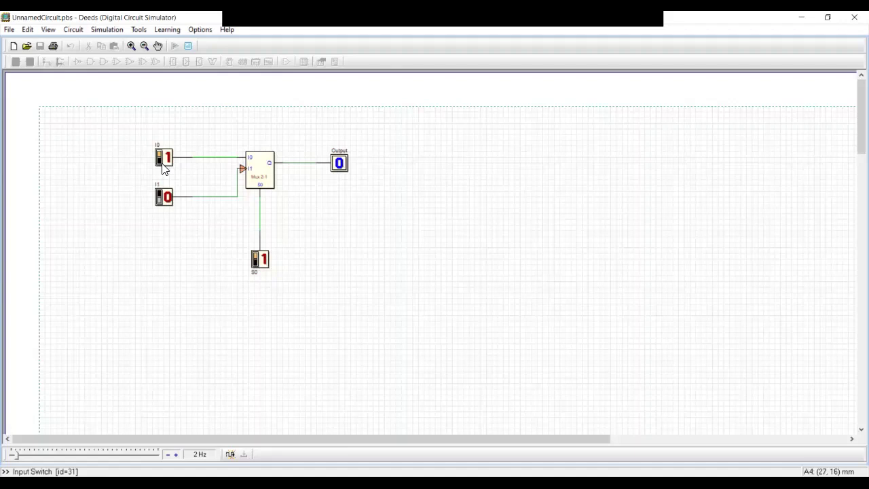
{"action": "left_click", "coordinate": [164, 166]}
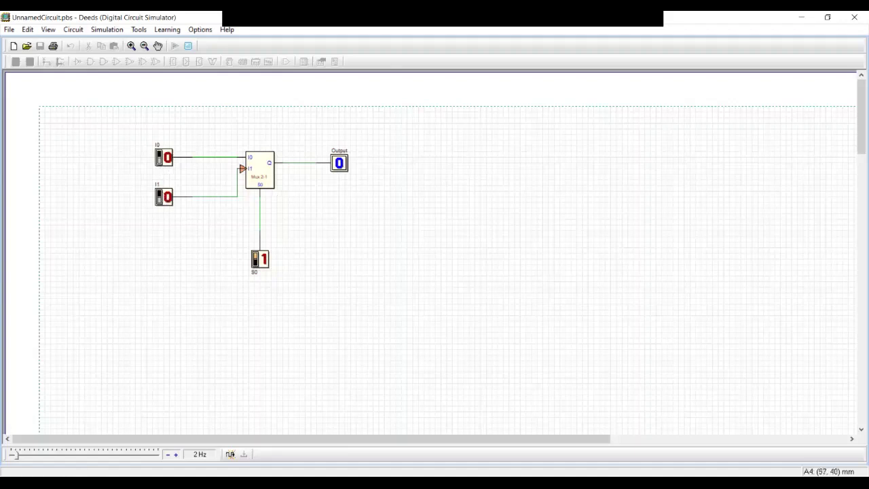